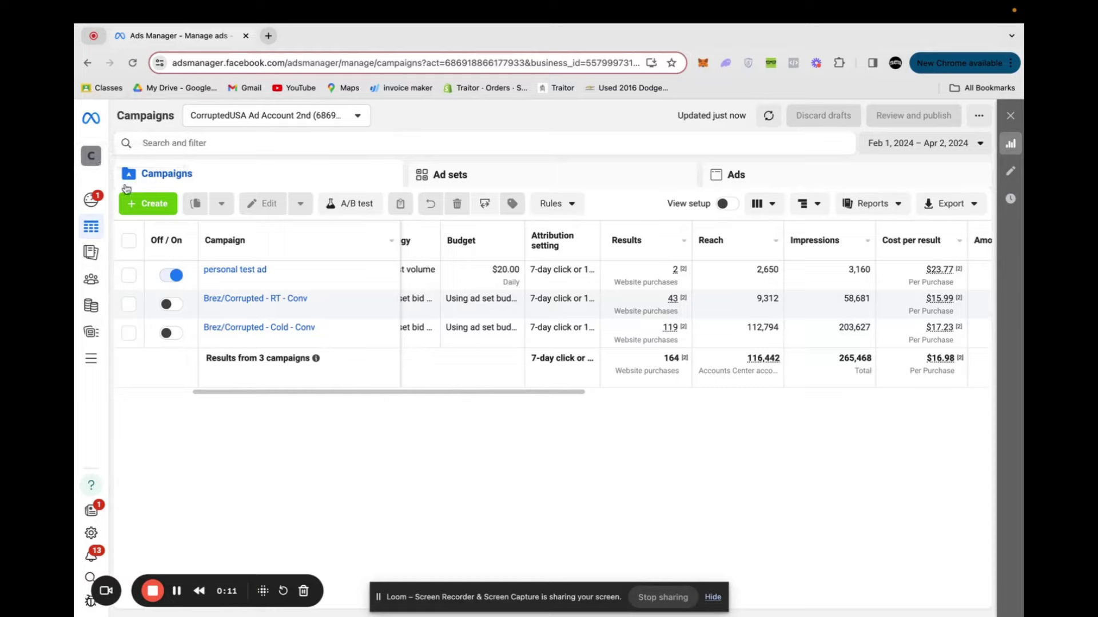
# Open Business settings from the All tools menu to see the People page with its two users.
pyautogui.moveTo(105, 380)
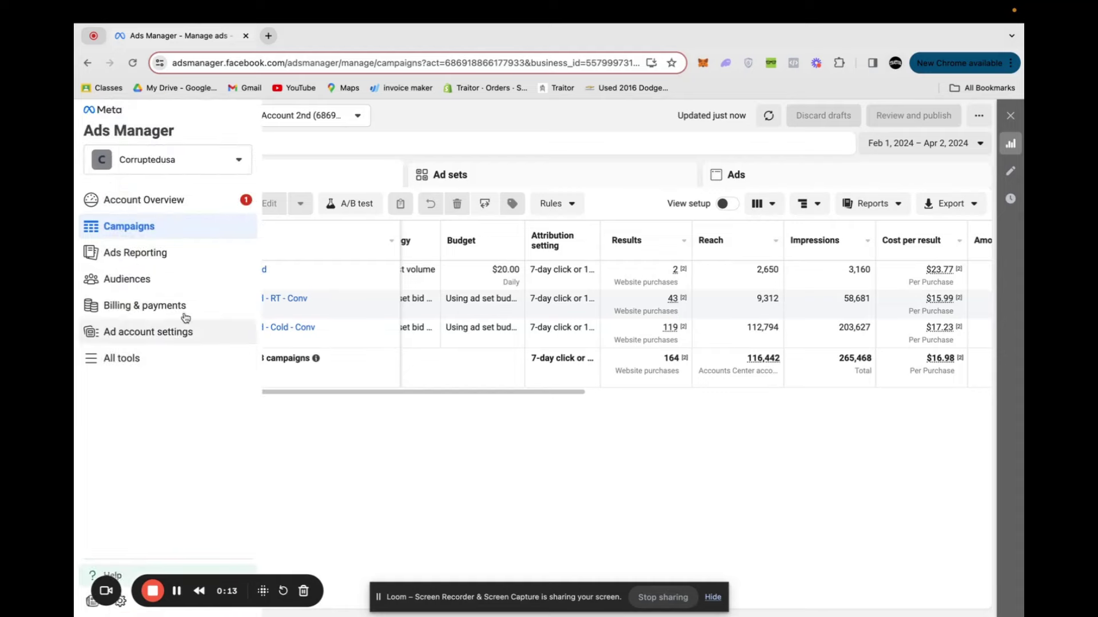
pyautogui.click(100, 366)
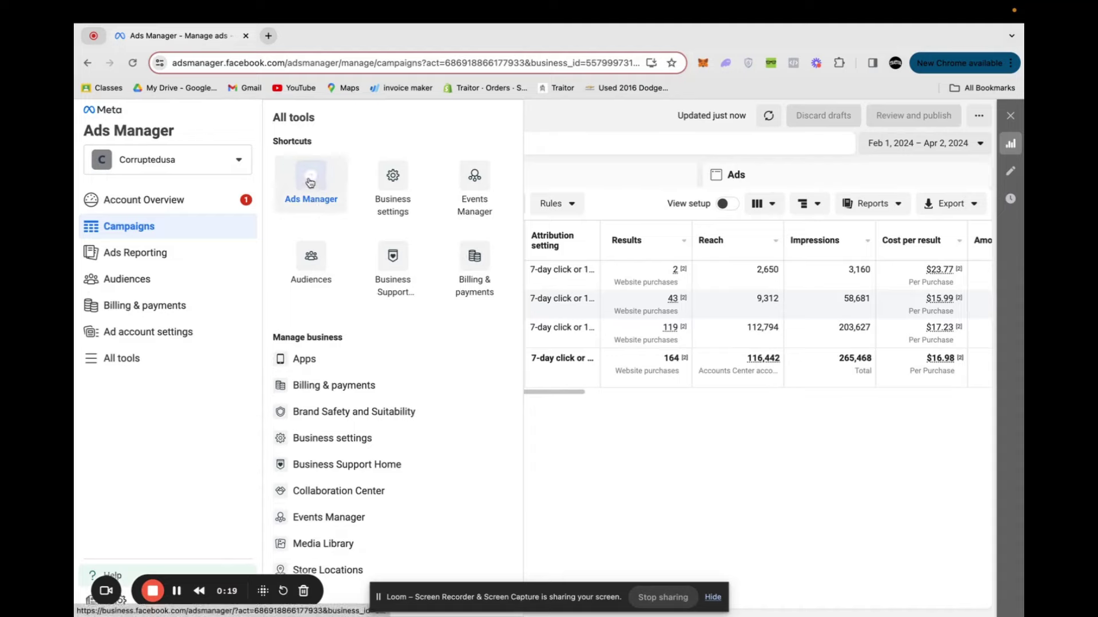
pyautogui.click(727, 524)
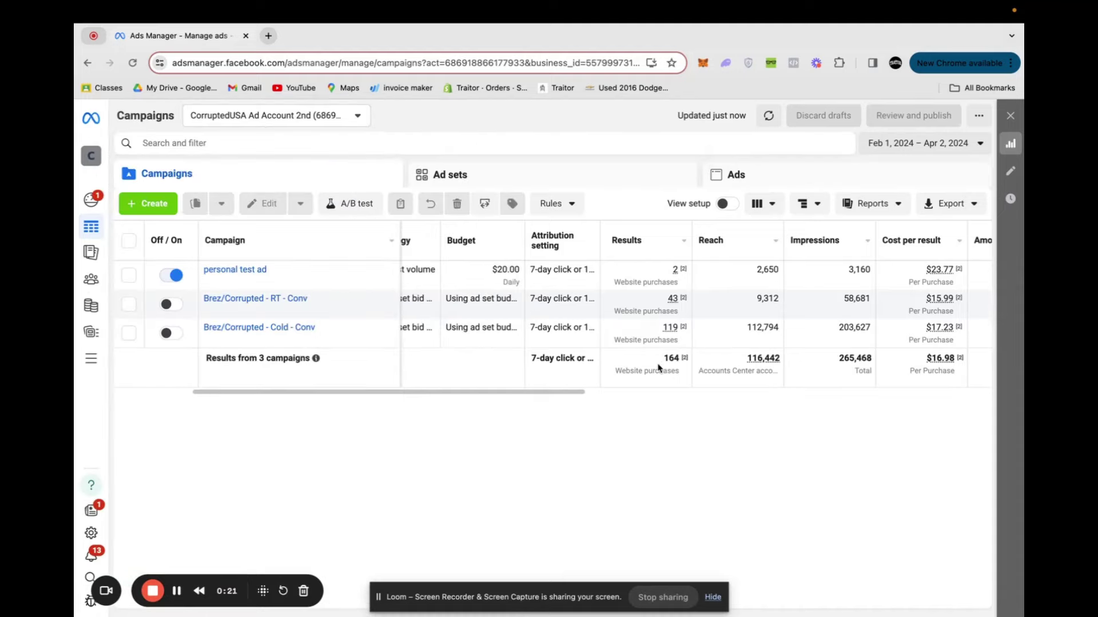
pyautogui.click(92, 368)
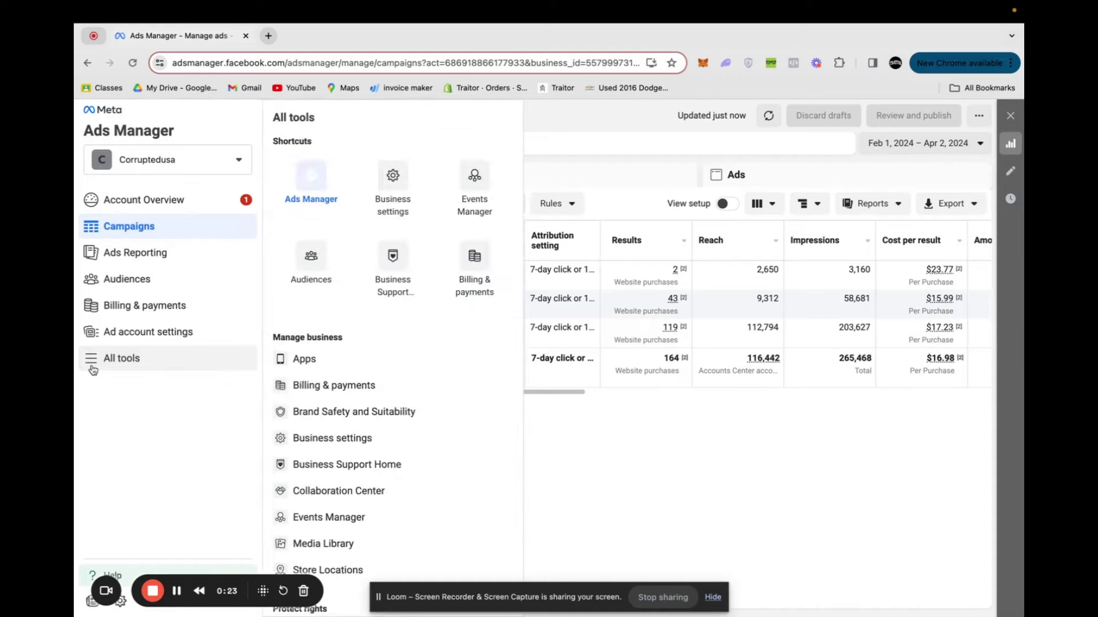
pyautogui.click(416, 212)
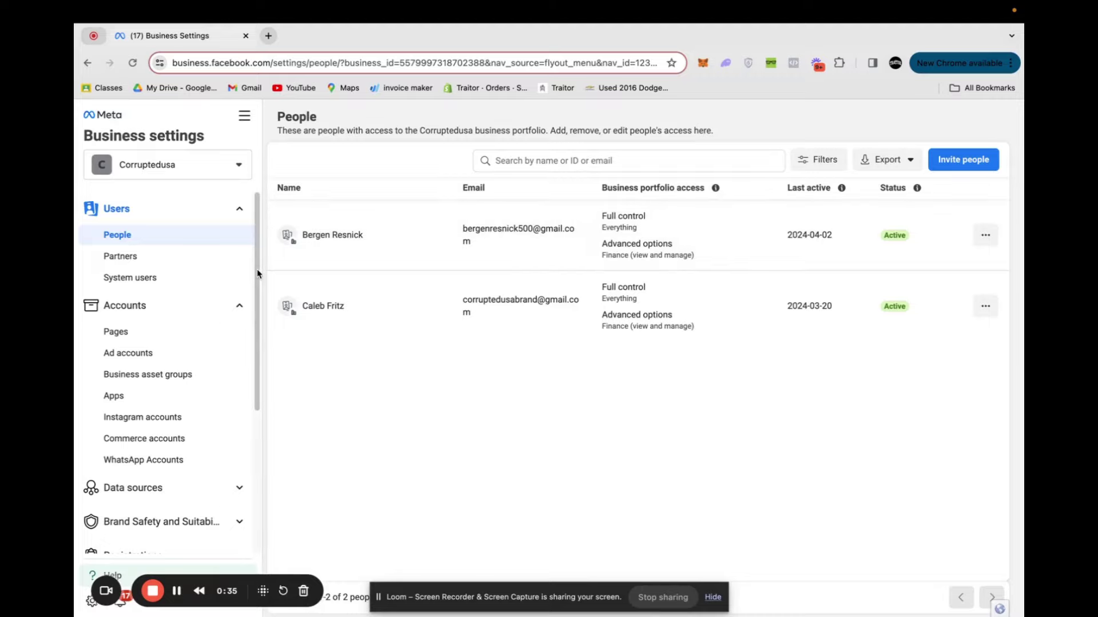
# Start creating a 'Corrupted' Brand or product Page, then cancel the Create Page dialog.
pyautogui.click(171, 329)
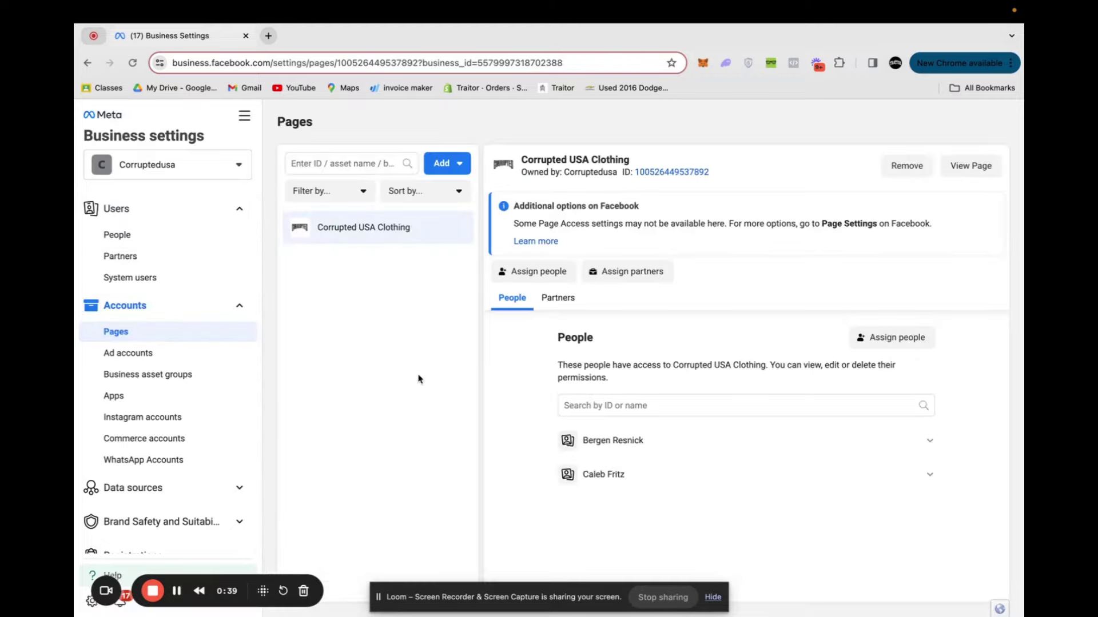
pyautogui.click(456, 165)
pyautogui.click(471, 304)
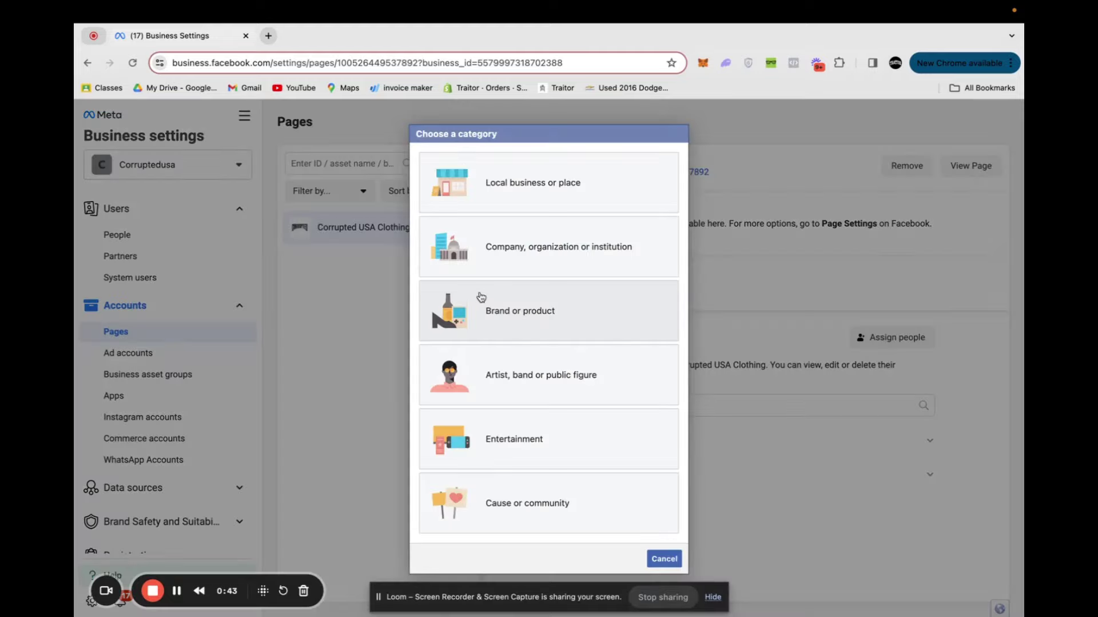
pyautogui.click(522, 319)
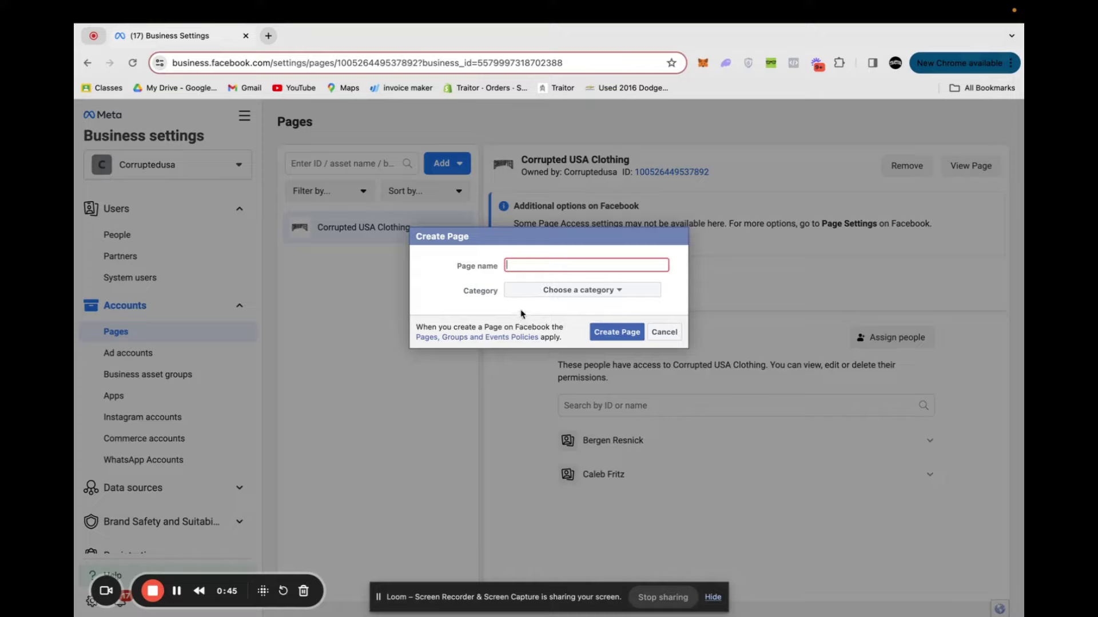
pyautogui.write('Cor')
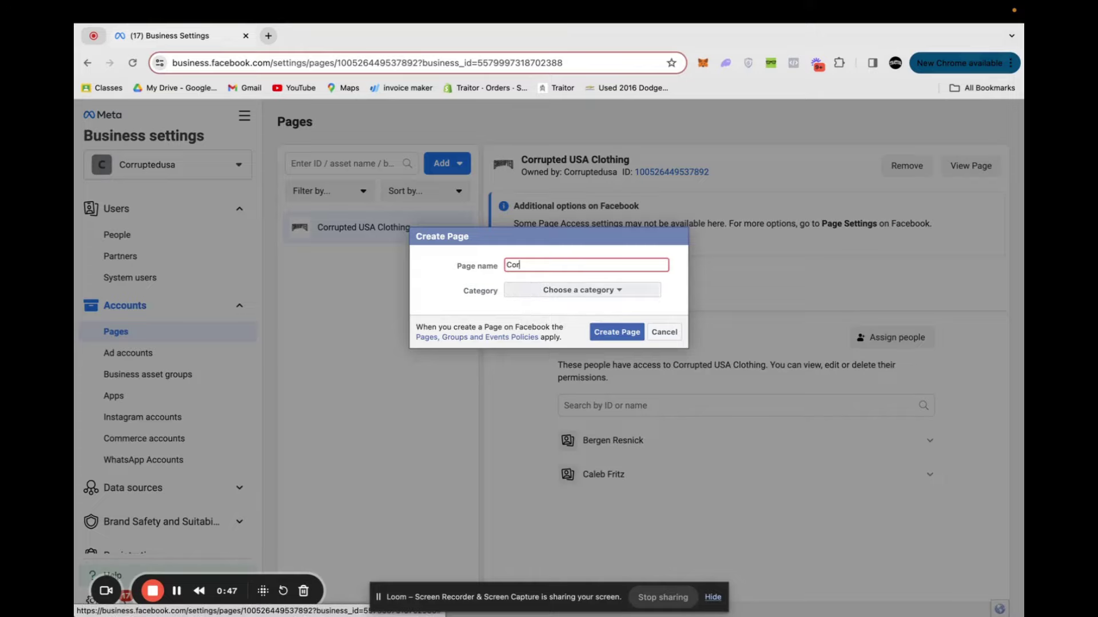
pyautogui.write('rupted')
pyautogui.click(535, 292)
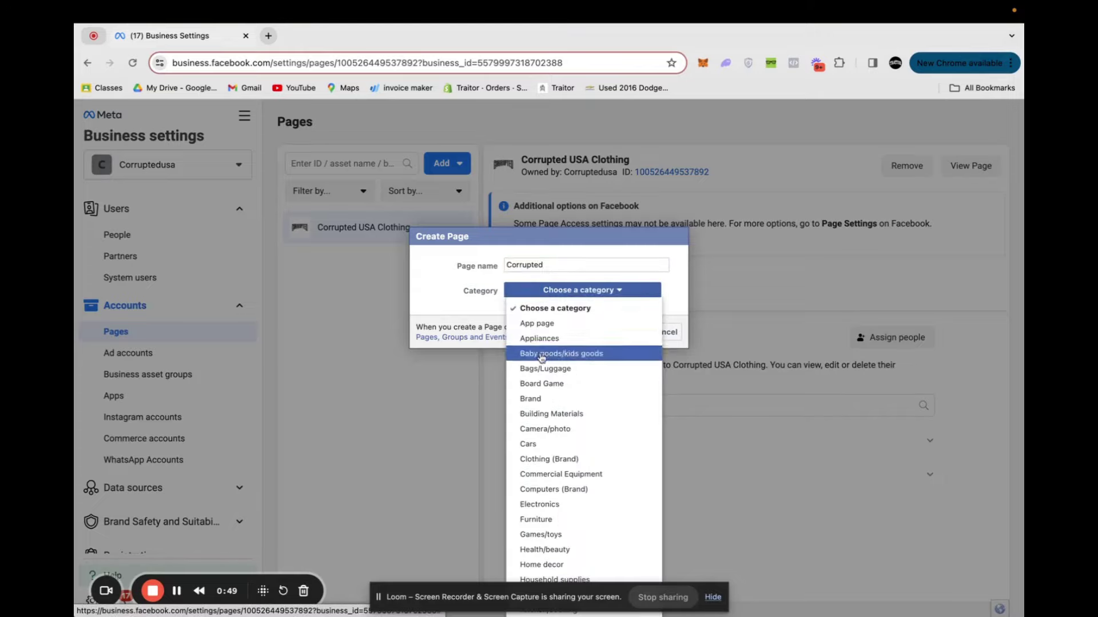
pyautogui.click(472, 413)
pyautogui.click(664, 332)
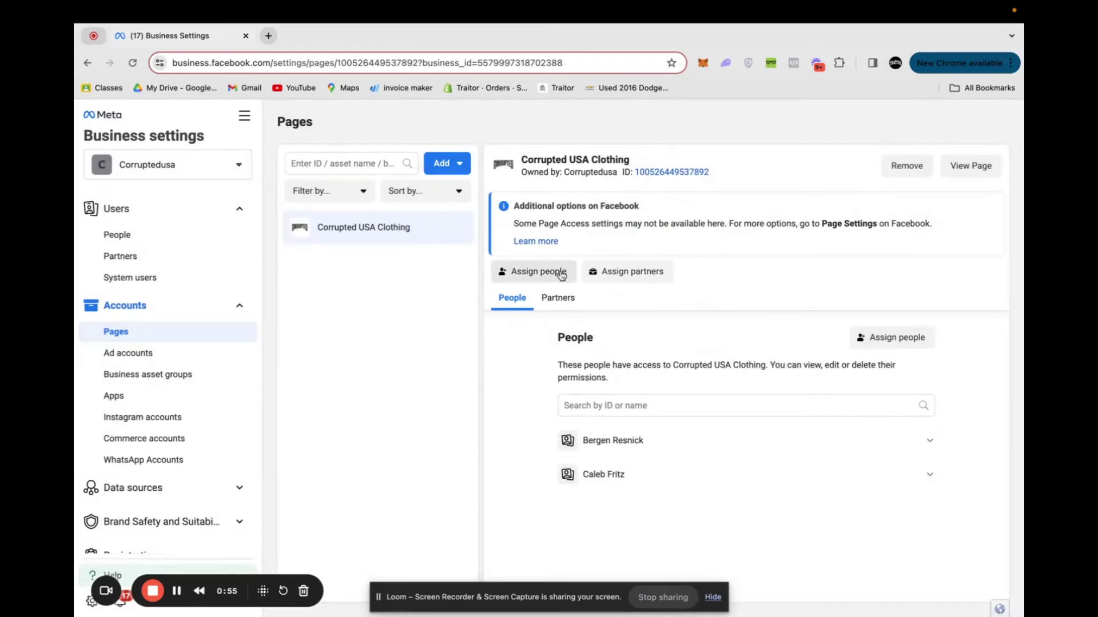
# Give the first team member Everything (full control) access to the Corrupted USA Clothing Page.
pyautogui.click(894, 344)
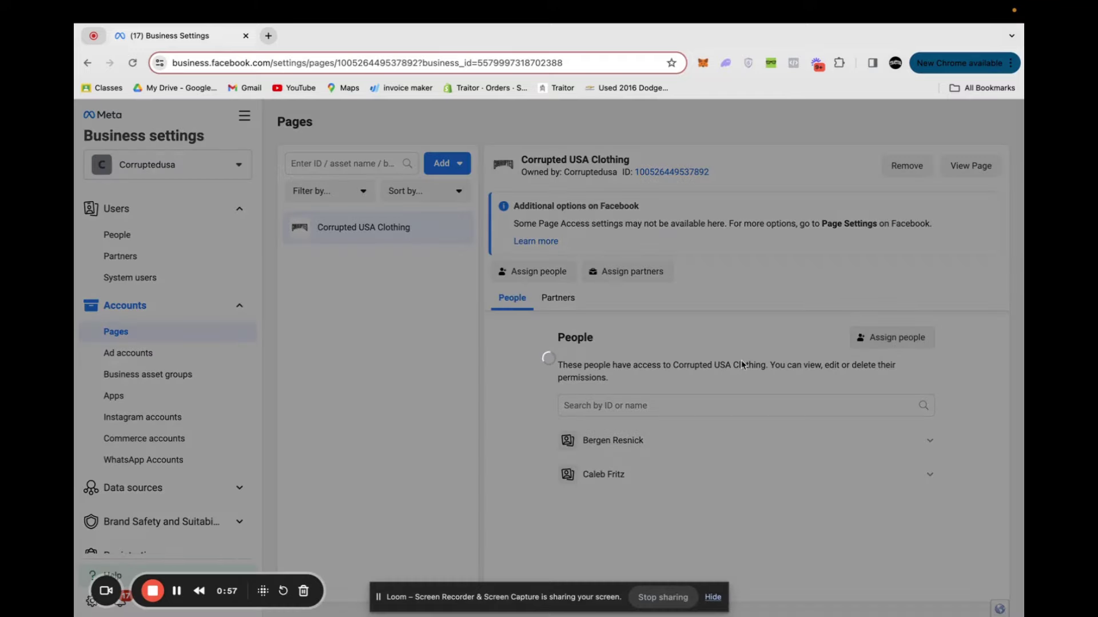
pyautogui.click(395, 286)
pyautogui.scroll(-3, 552, 369)
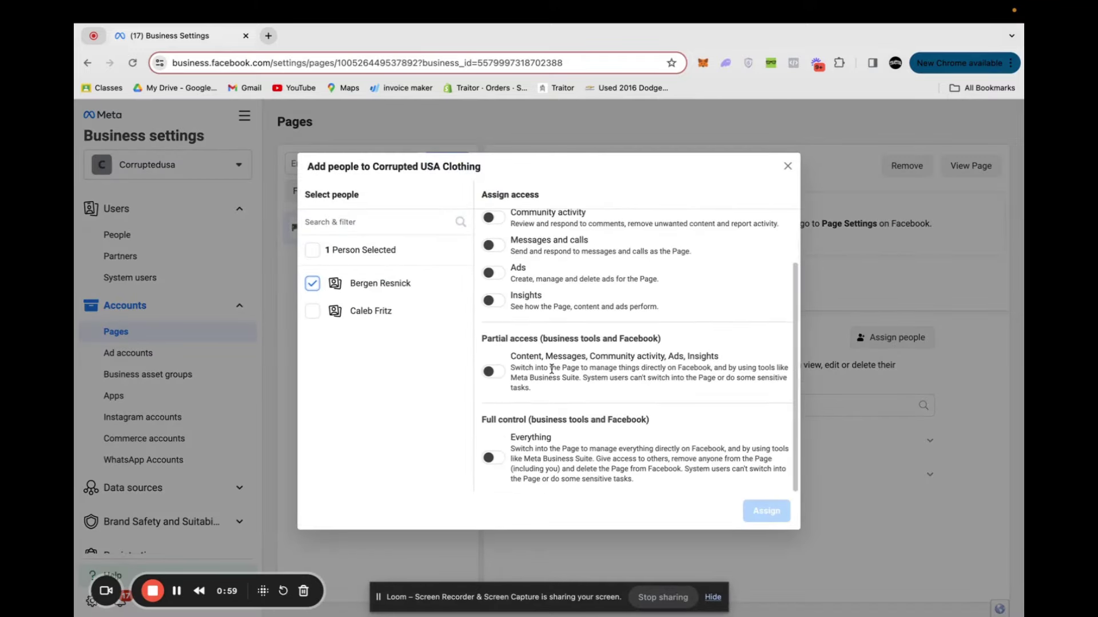
pyautogui.click(492, 459)
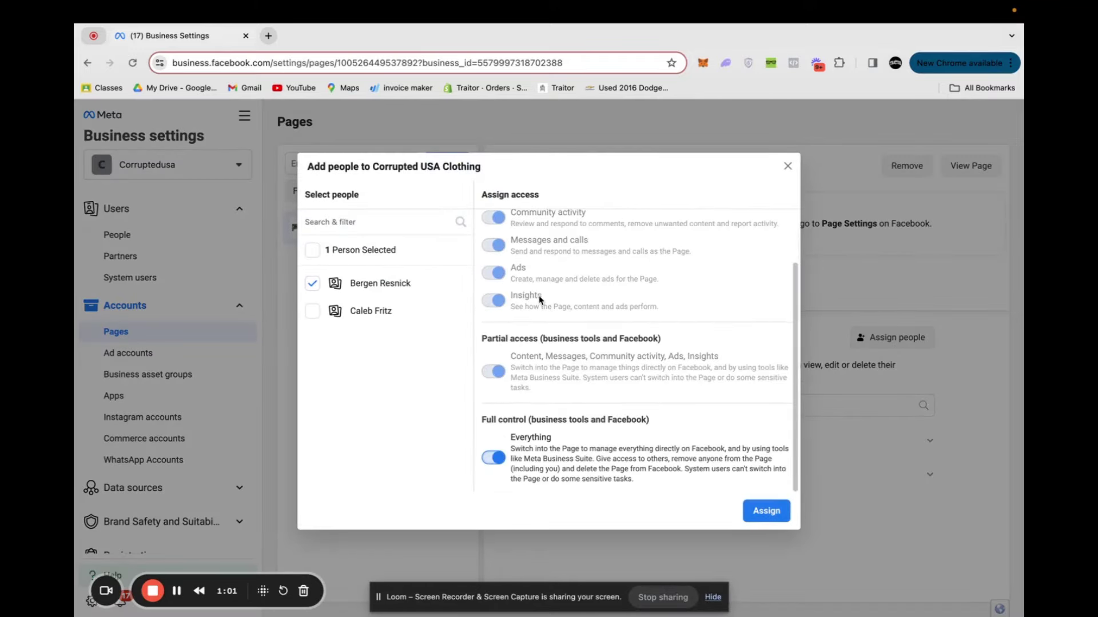
pyautogui.scroll(2, 540, 299)
pyautogui.click(760, 509)
pyautogui.click(759, 509)
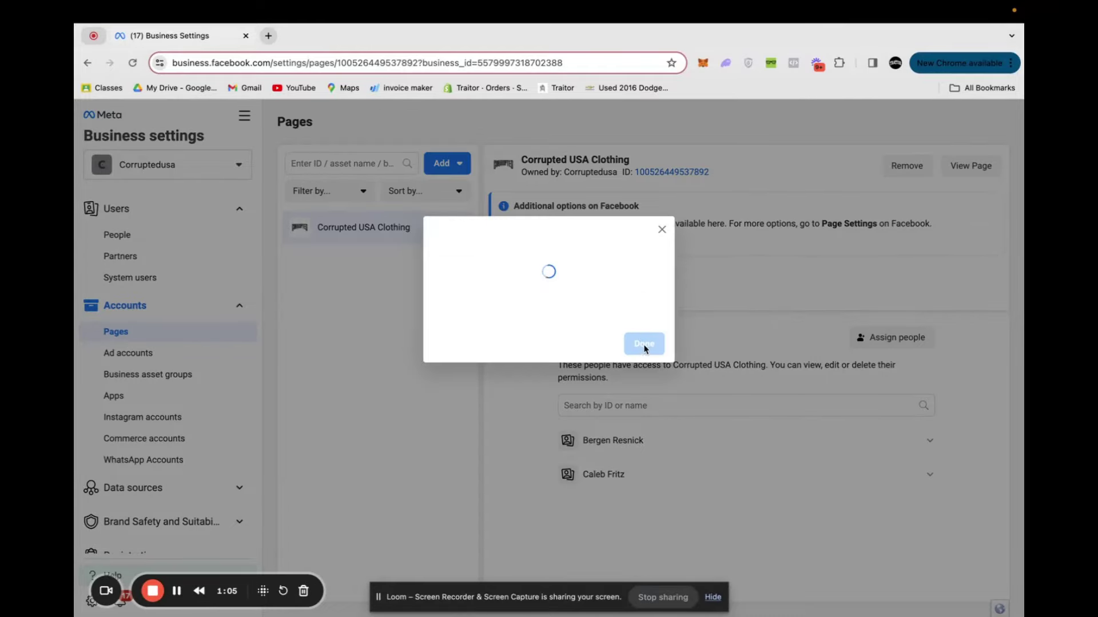
pyautogui.click(645, 346)
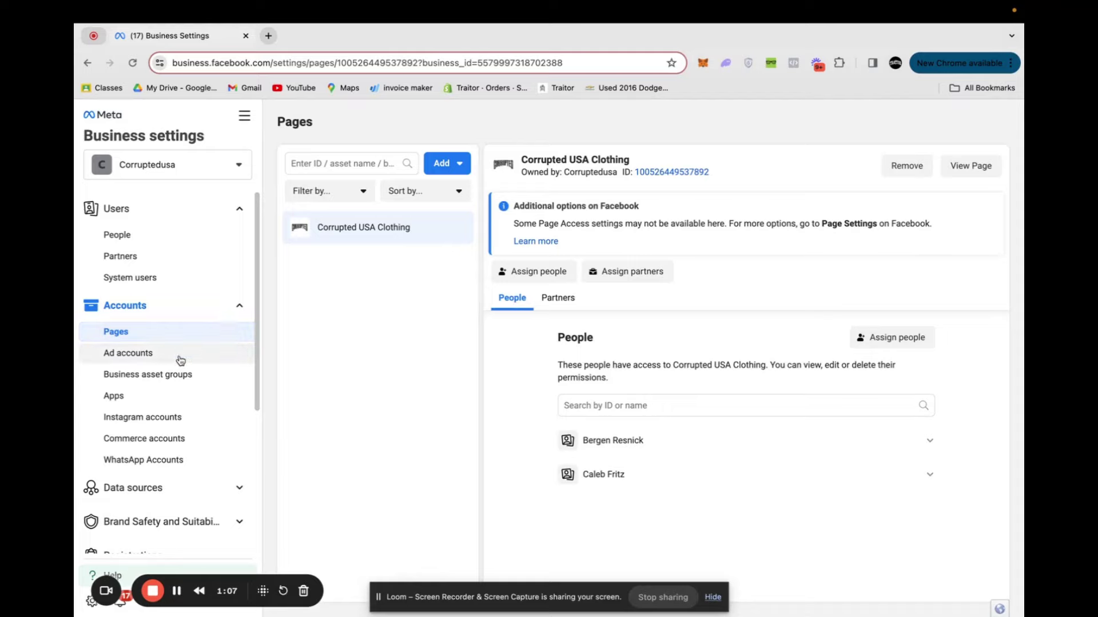
pyautogui.click(180, 354)
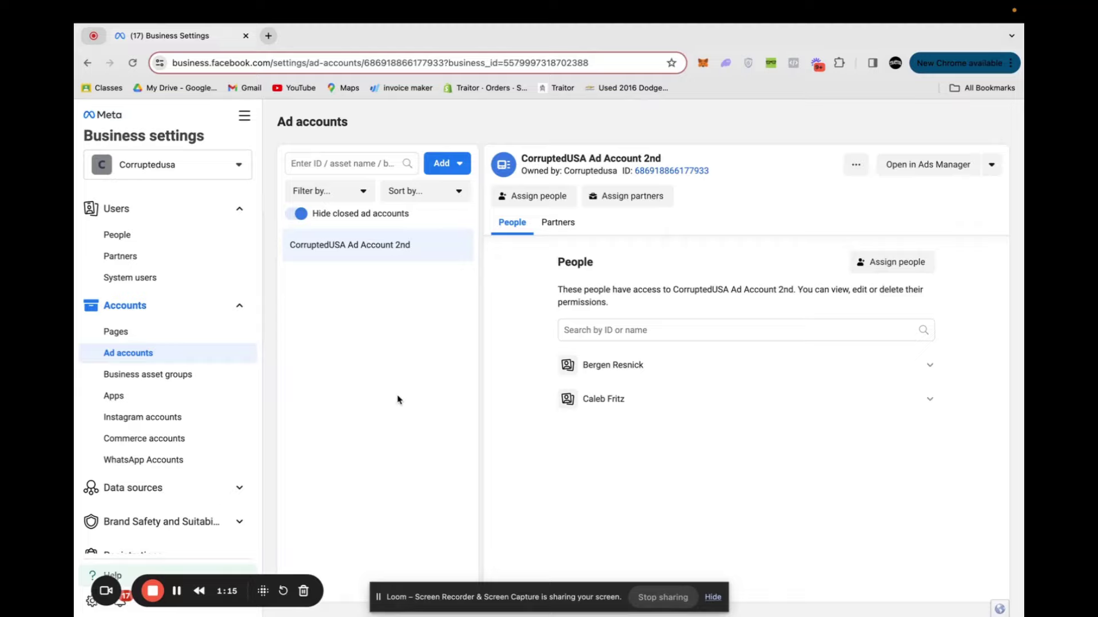
# Start creating a new ad account, then close the Create a new ad account dialog.
pyautogui.click(446, 163)
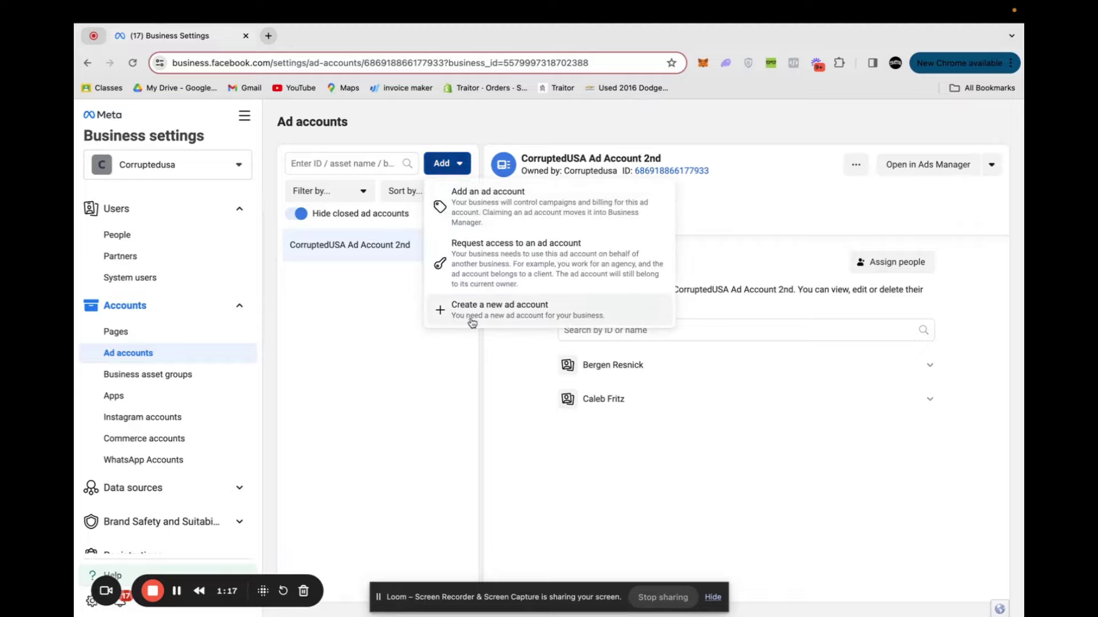
pyautogui.click(472, 318)
pyautogui.click(444, 398)
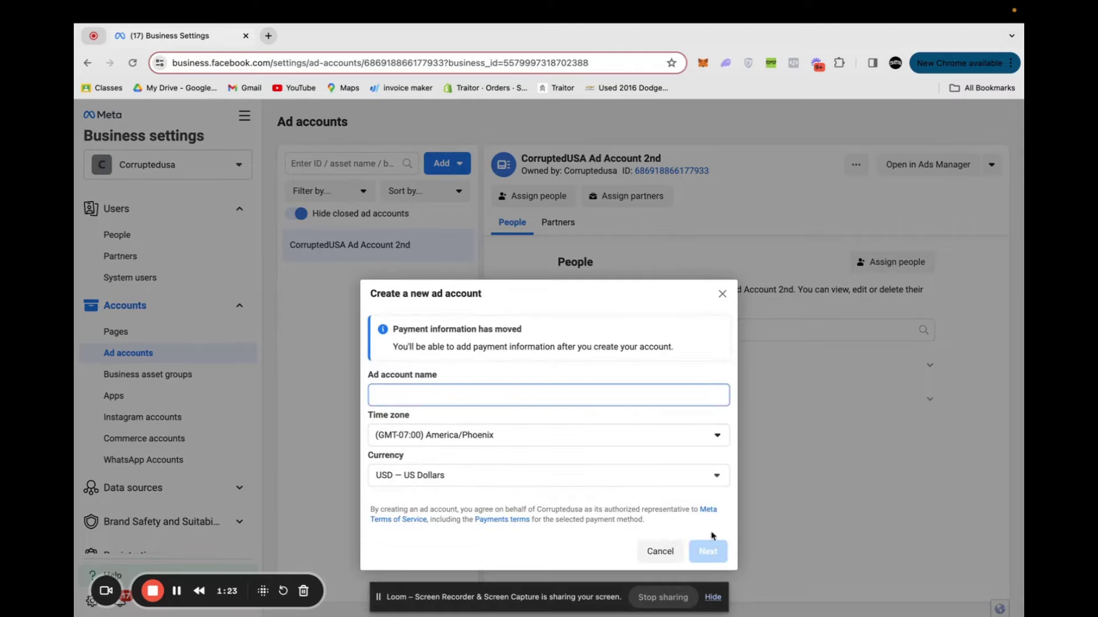
pyautogui.click(722, 295)
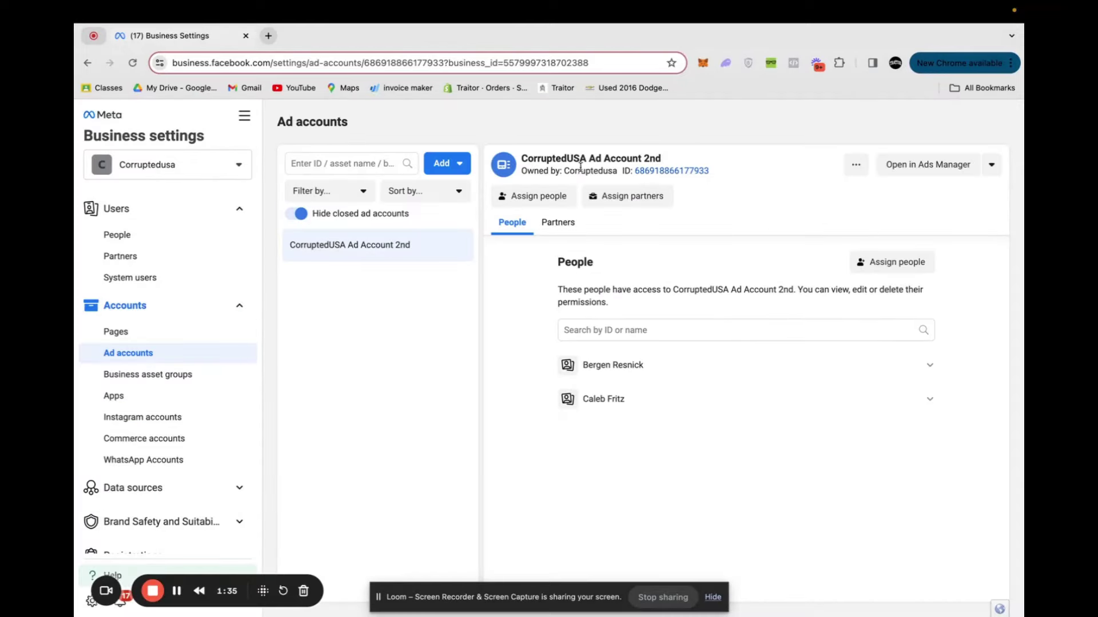
# Give the first team member Manage ad accounts permission on CorruptedUSA Ad Account 2nd.
pyautogui.click(899, 264)
pyautogui.click(320, 283)
pyautogui.click(490, 367)
pyautogui.click(764, 511)
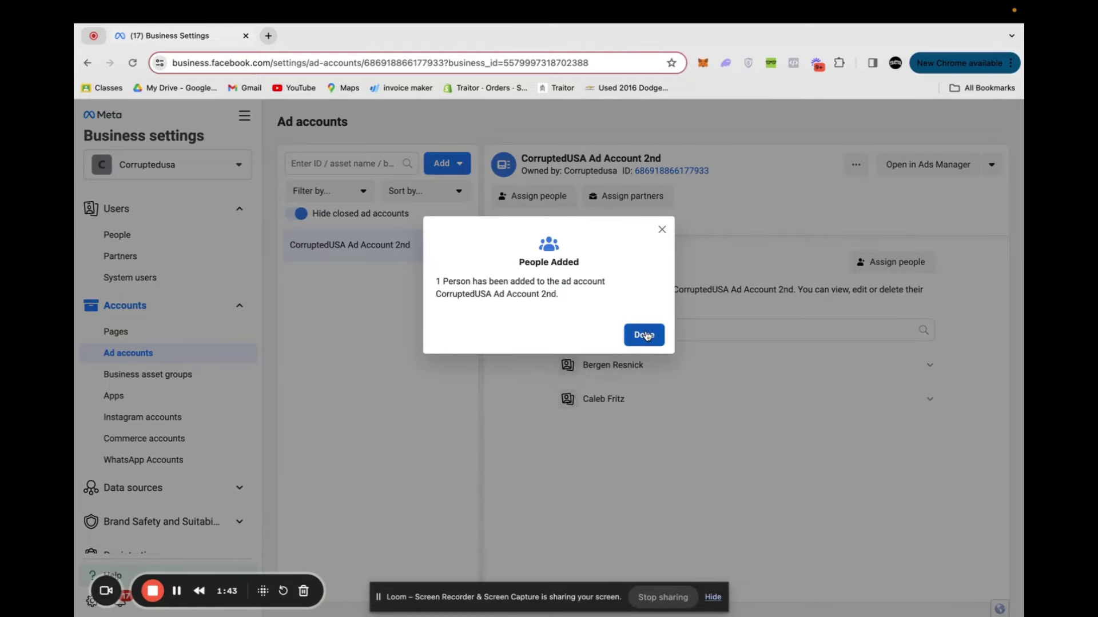
pyautogui.click(645, 335)
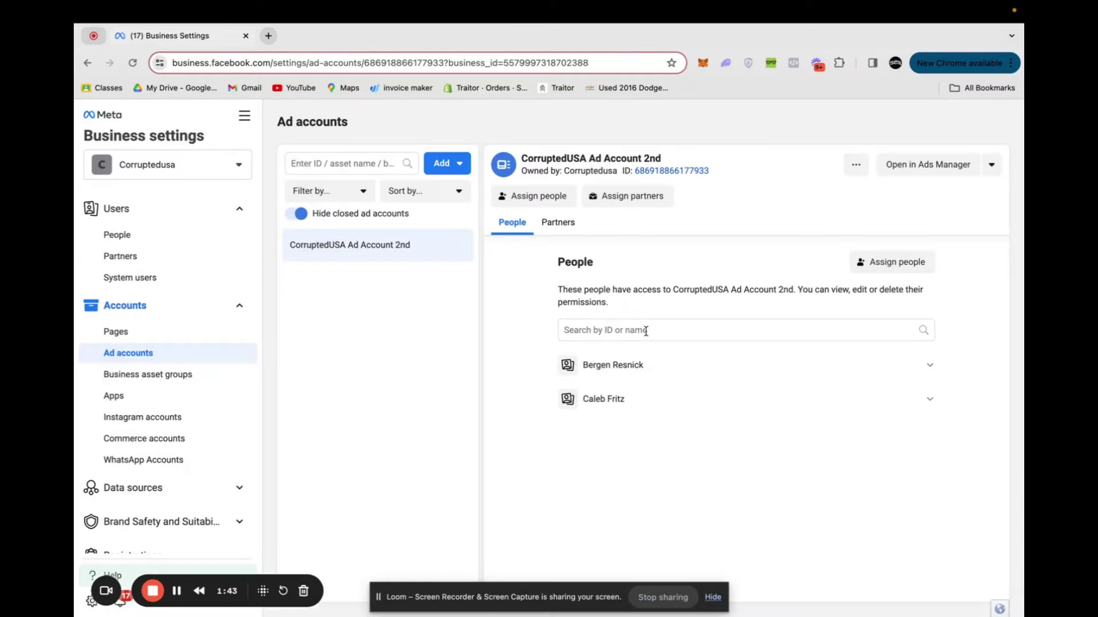
pyautogui.click(149, 417)
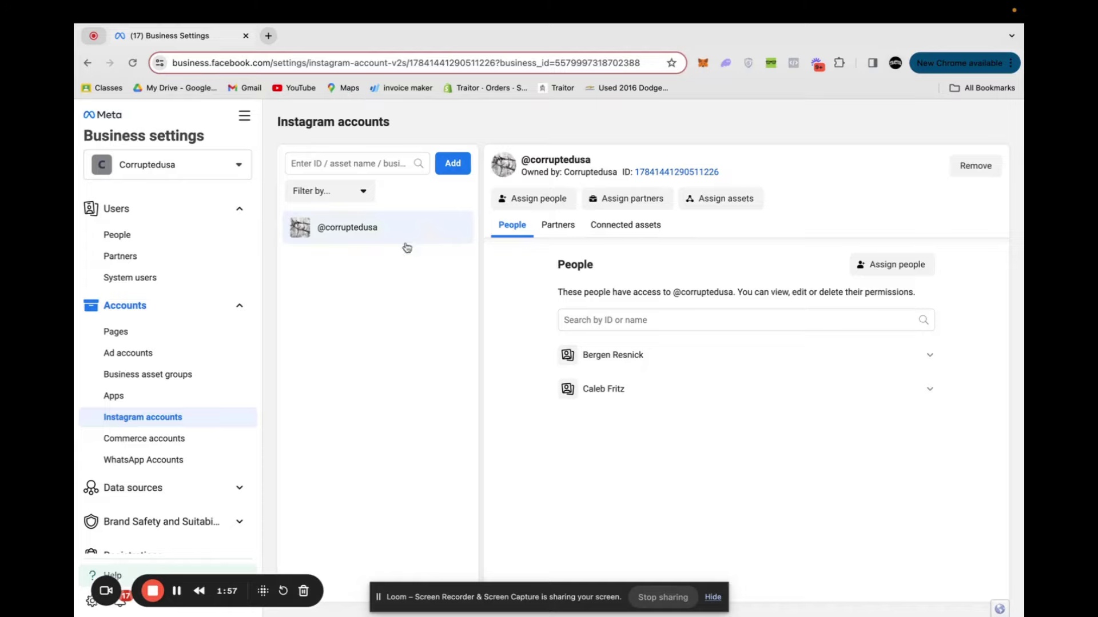
pyautogui.click(921, 267)
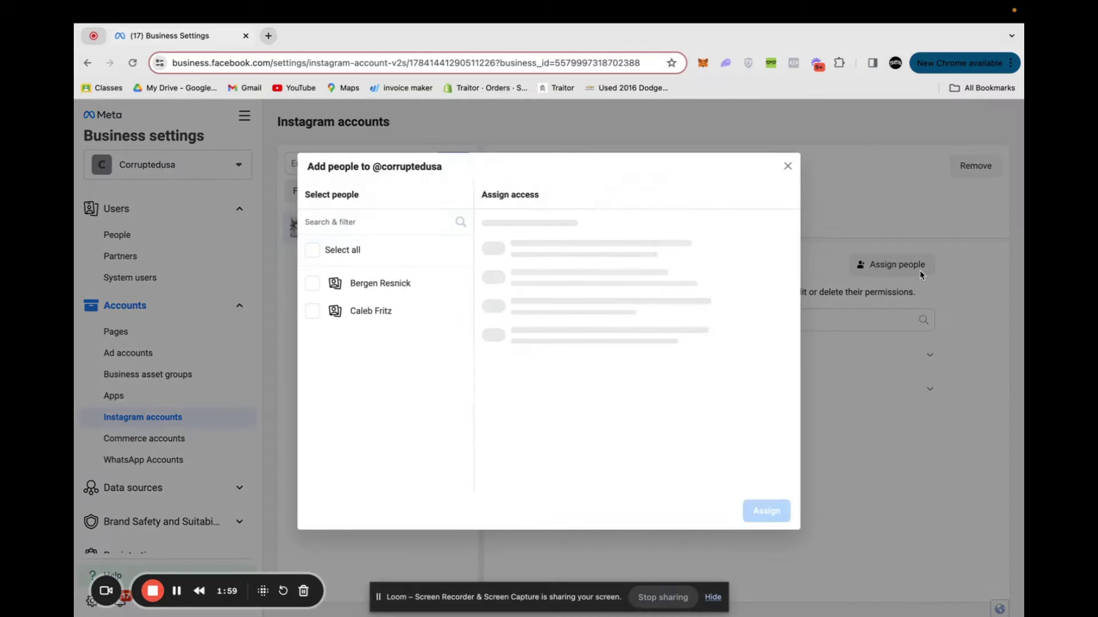
pyautogui.click(402, 285)
pyautogui.click(492, 440)
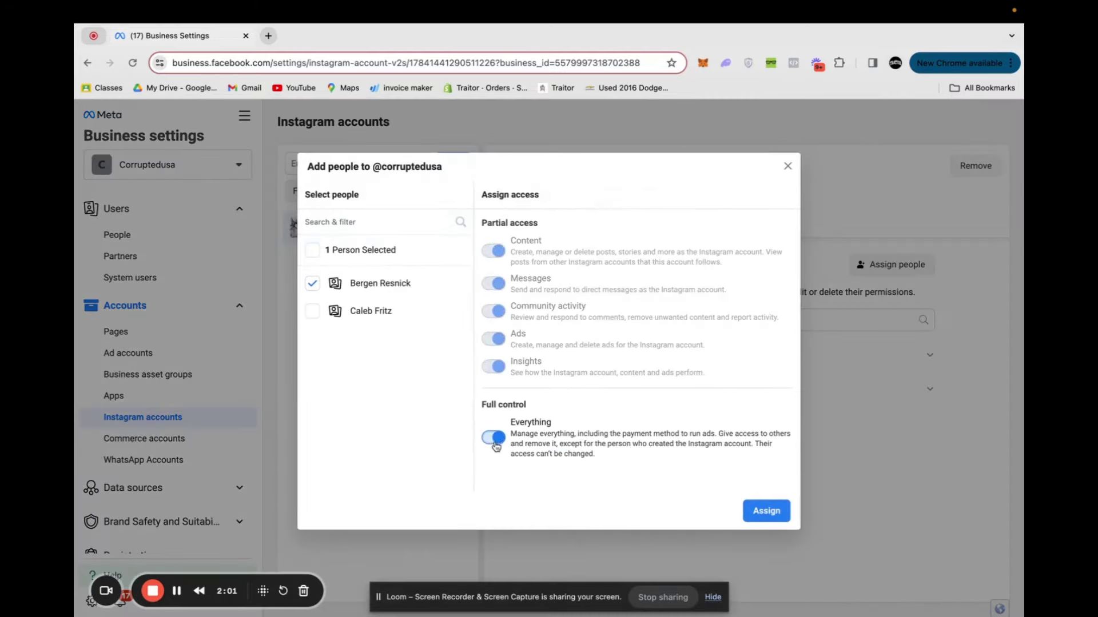
pyautogui.click(766, 511)
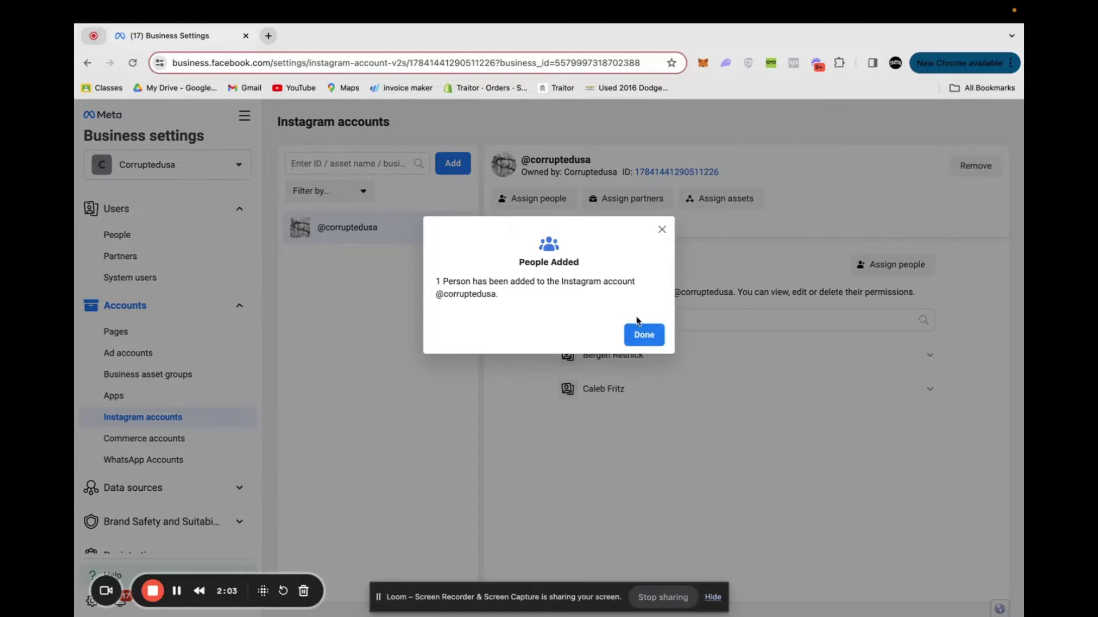
pyautogui.click(644, 333)
pyautogui.scroll(-3, 179, 390)
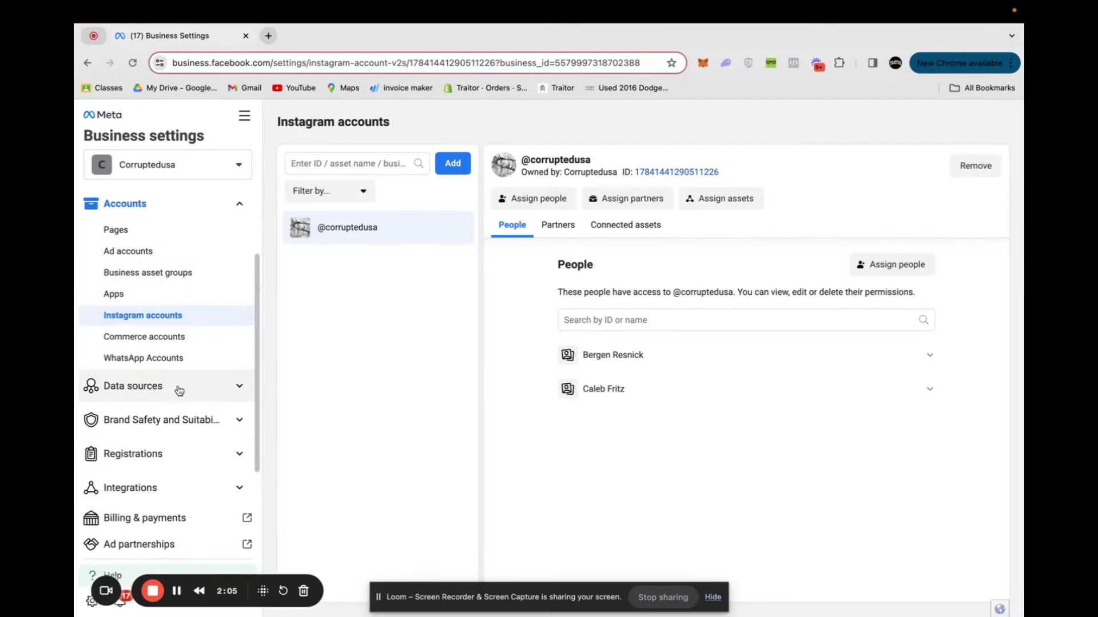
pyautogui.click(179, 391)
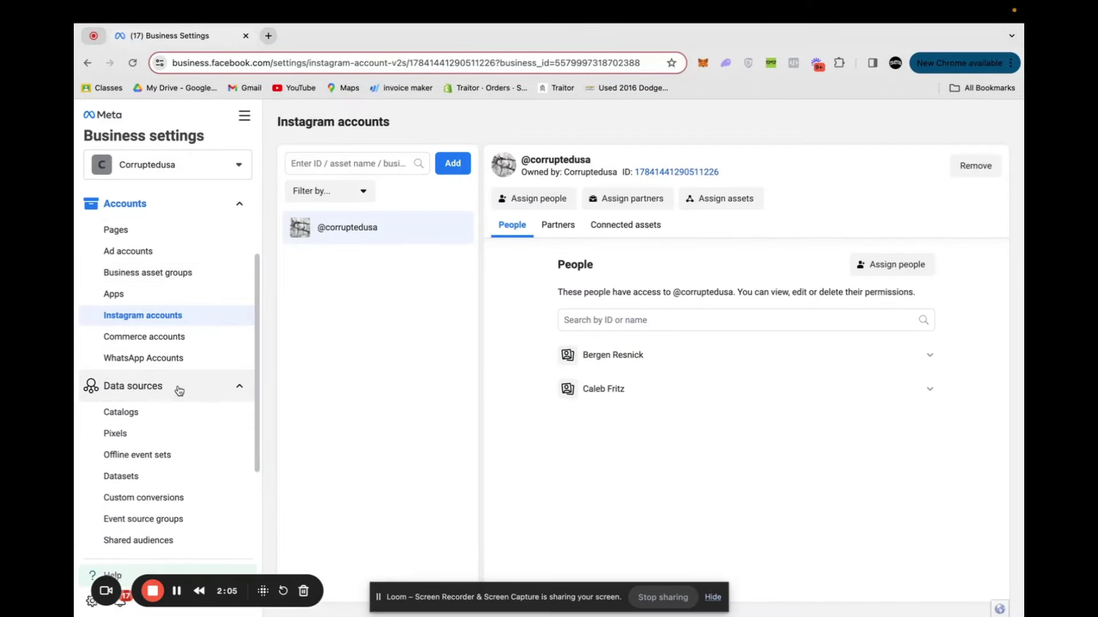
# Open Datasets and cancel the new dataset dialog.
pyautogui.click(154, 478)
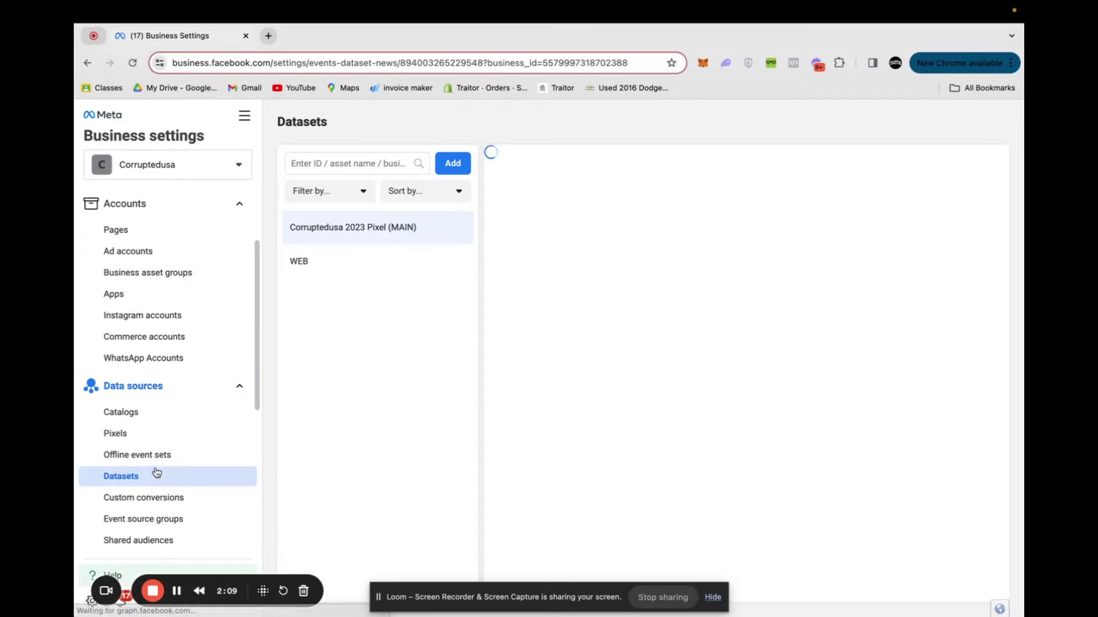
pyautogui.click(453, 163)
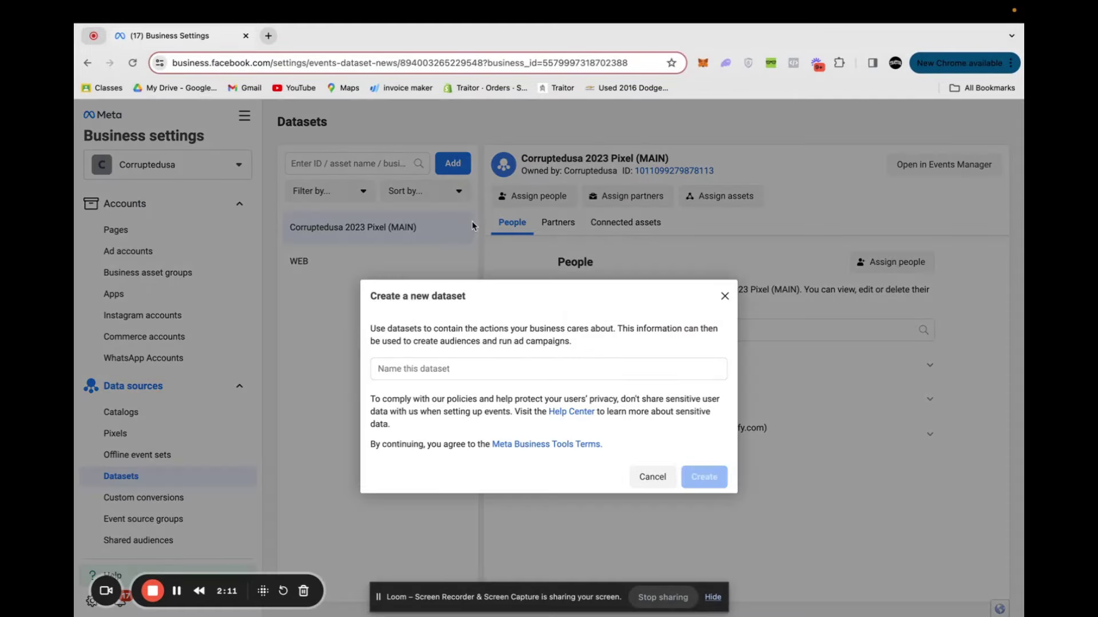
pyautogui.click(427, 372)
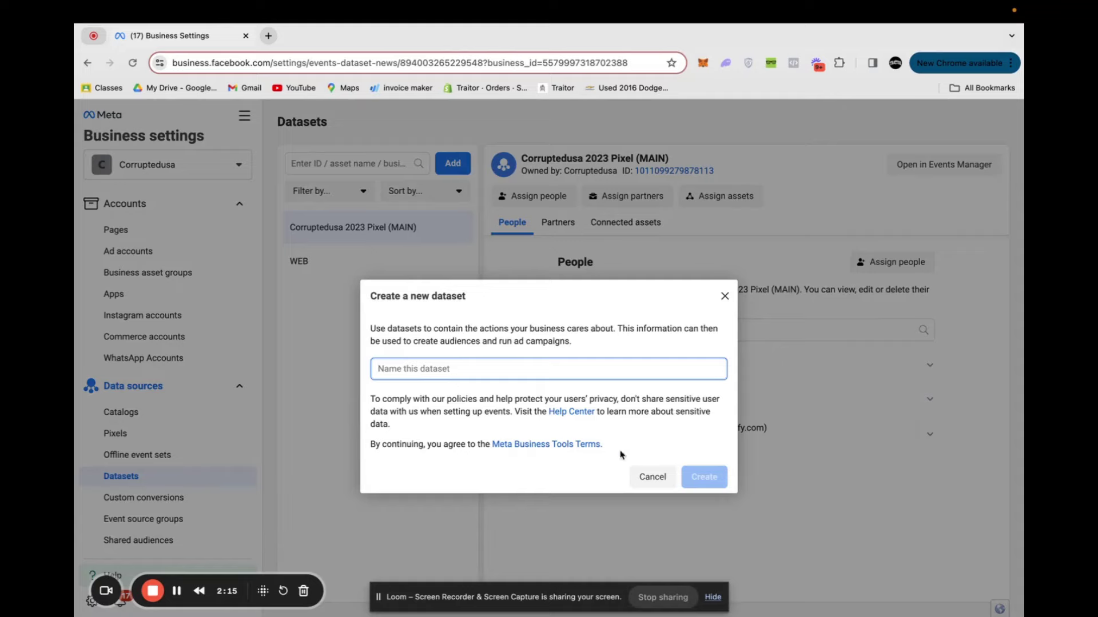
pyautogui.click(641, 482)
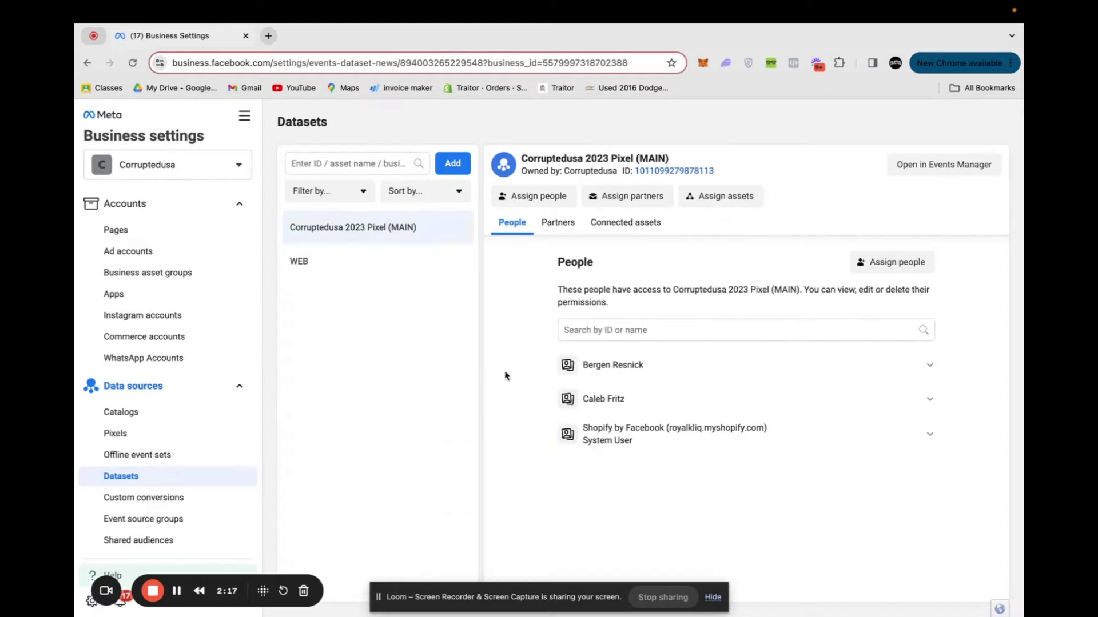
# Give one person access to the Corruptedusa 2023 Pixel (MAIN) dataset.
pyautogui.click(895, 262)
pyautogui.click(389, 289)
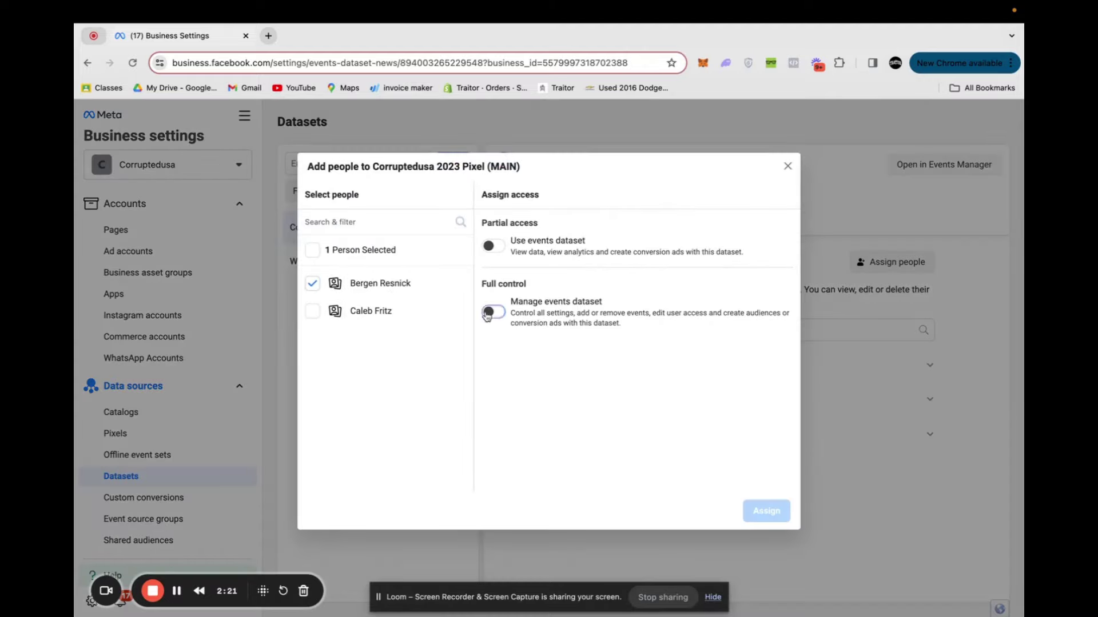
pyautogui.click(740, 510)
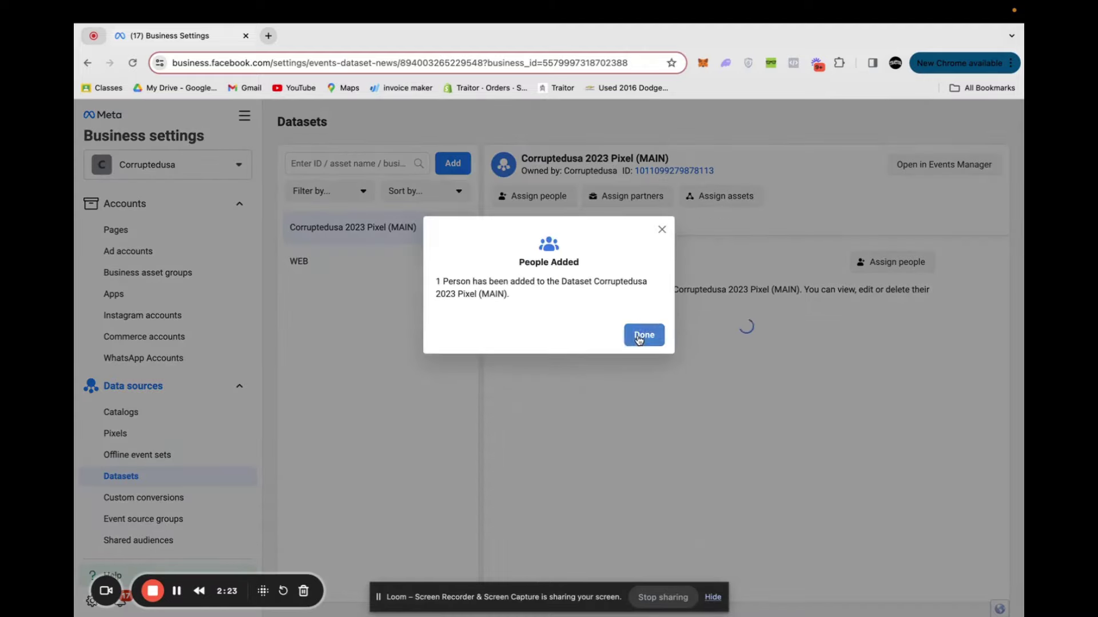
pyautogui.click(631, 335)
# Review the pixel's connected assets and cancel connecting CorruptedUSA Ad Account 2nd.
pyautogui.click(622, 226)
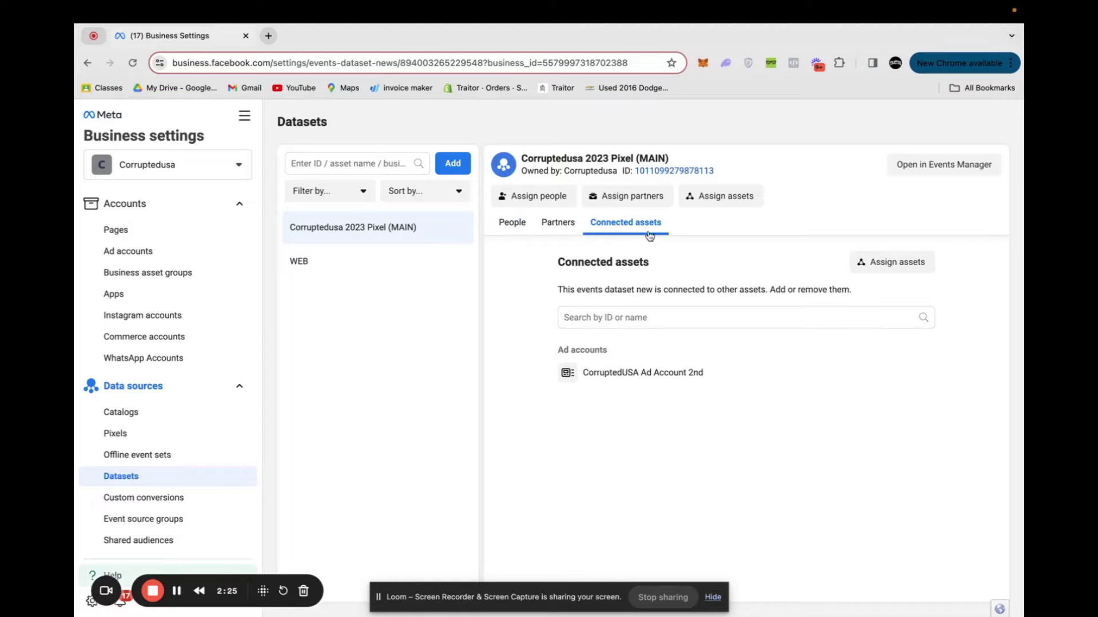
pyautogui.click(863, 263)
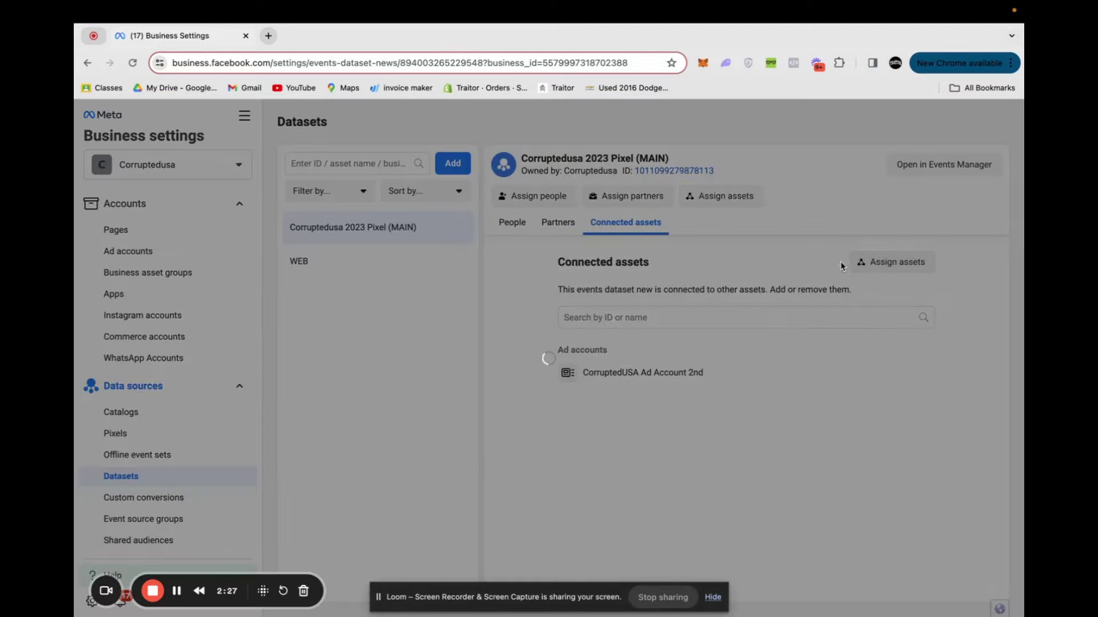
pyautogui.click(524, 292)
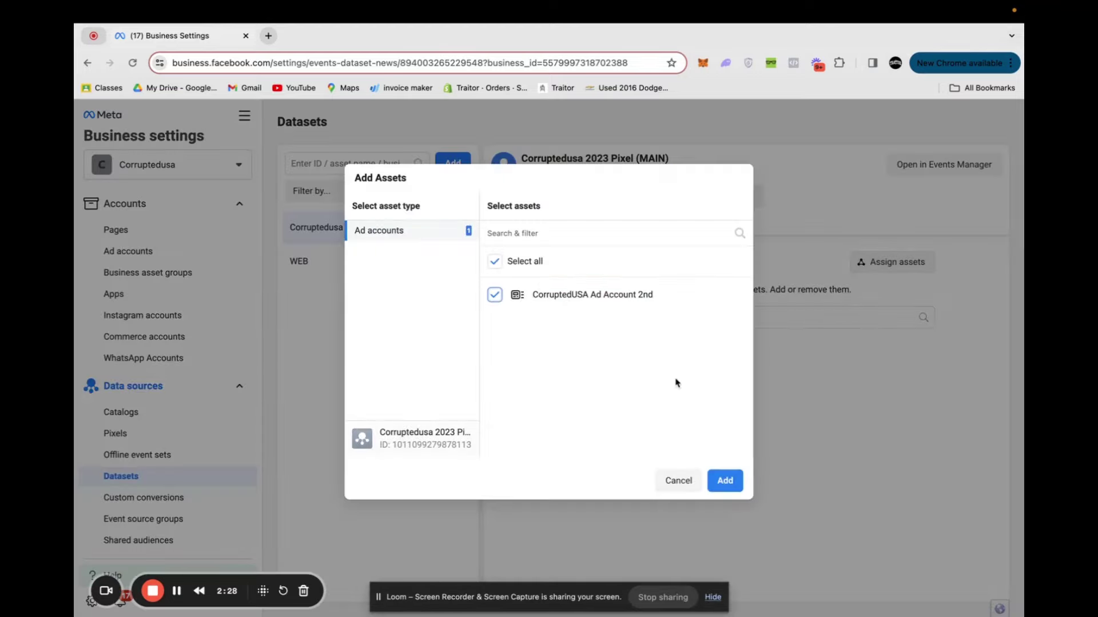
pyautogui.click(686, 483)
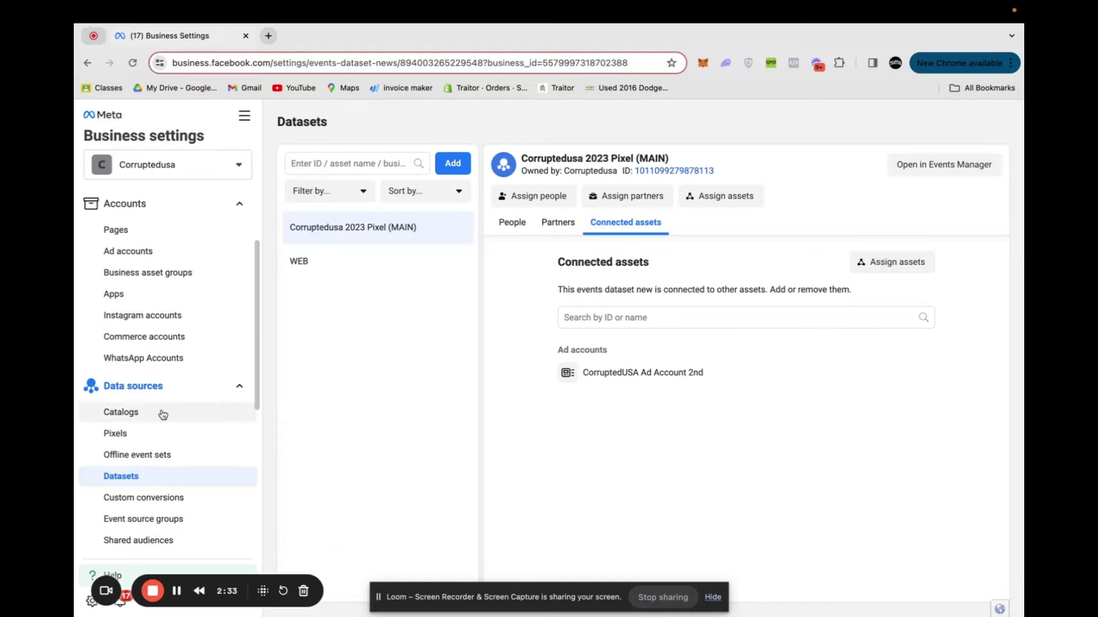
pyautogui.click(146, 315)
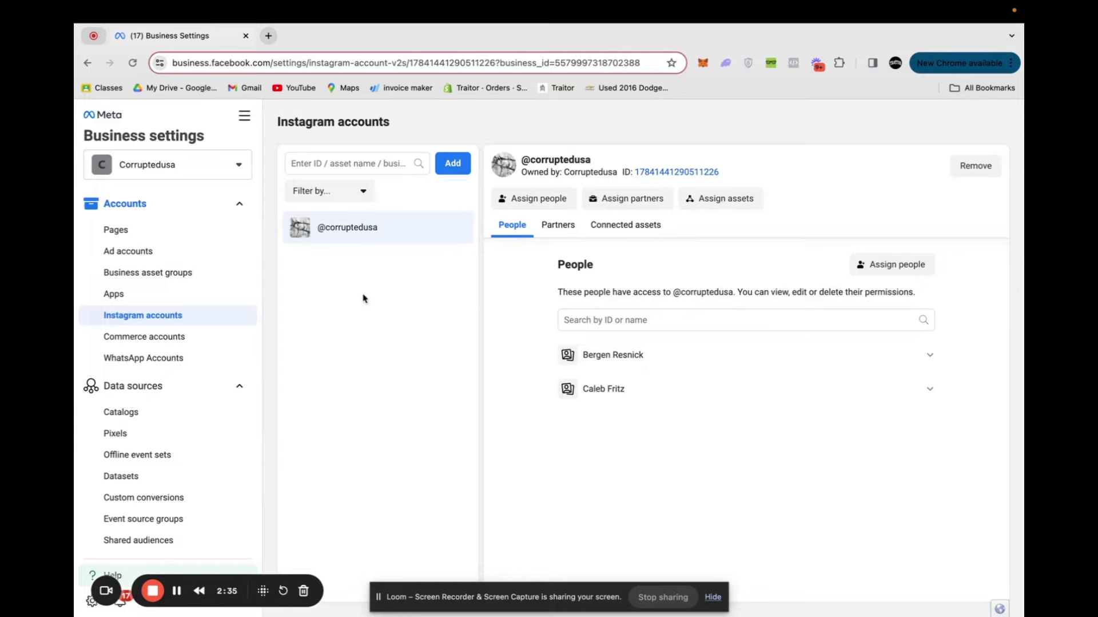
pyautogui.click(628, 226)
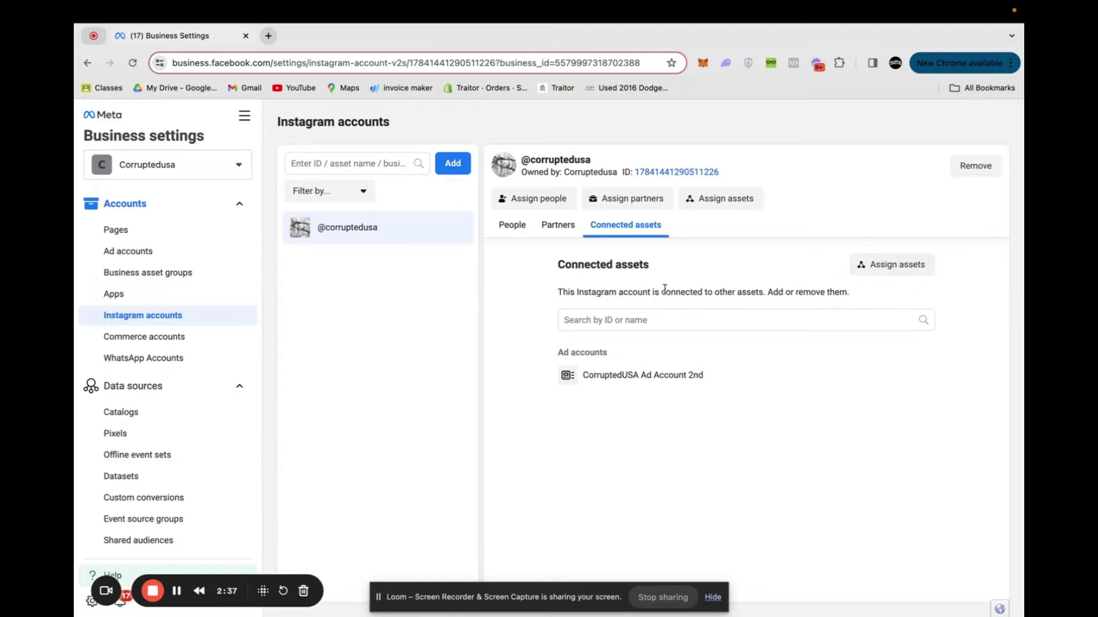
pyautogui.click(927, 273)
pyautogui.click(535, 296)
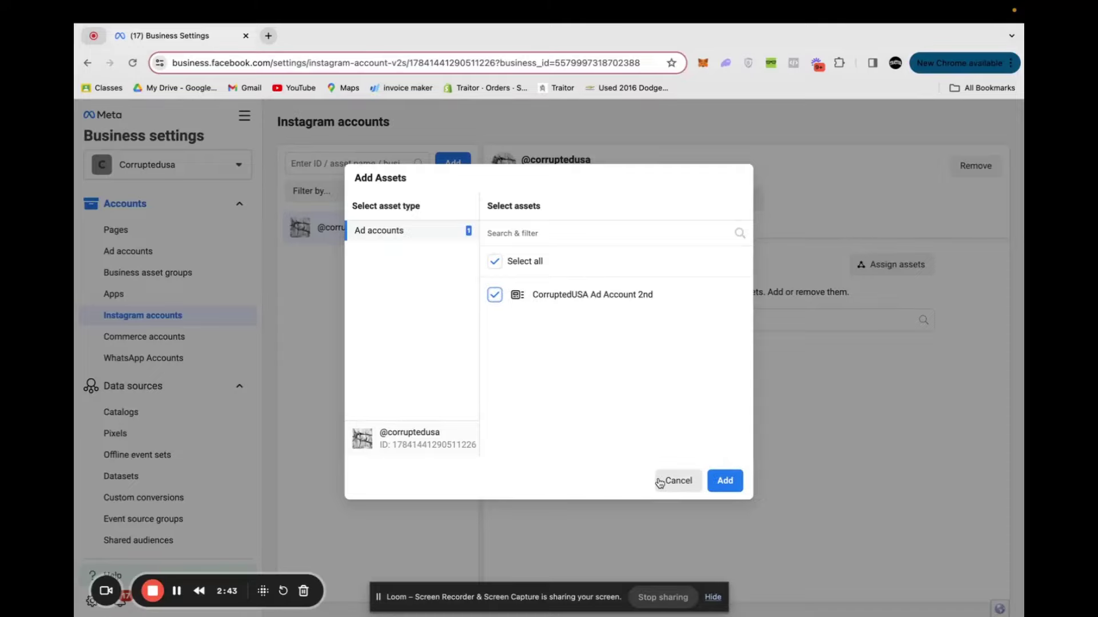
pyautogui.click(678, 481)
pyautogui.scroll(-3, 172, 458)
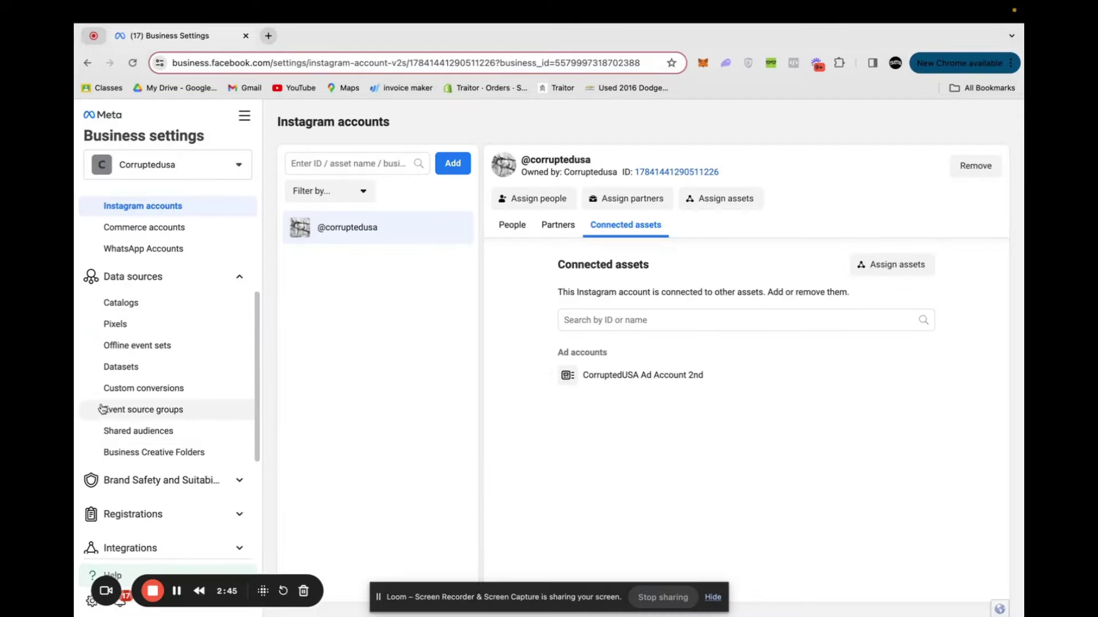
pyautogui.click(116, 369)
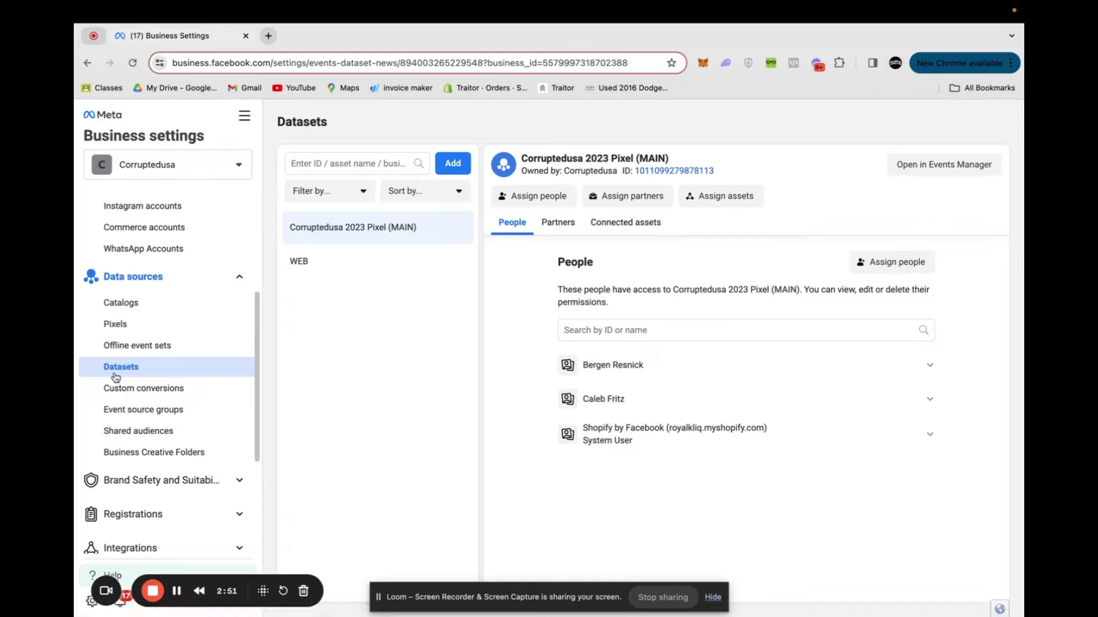
# Open Billing & payments in a new browser tab.
pyautogui.scroll(-3, 131, 434)
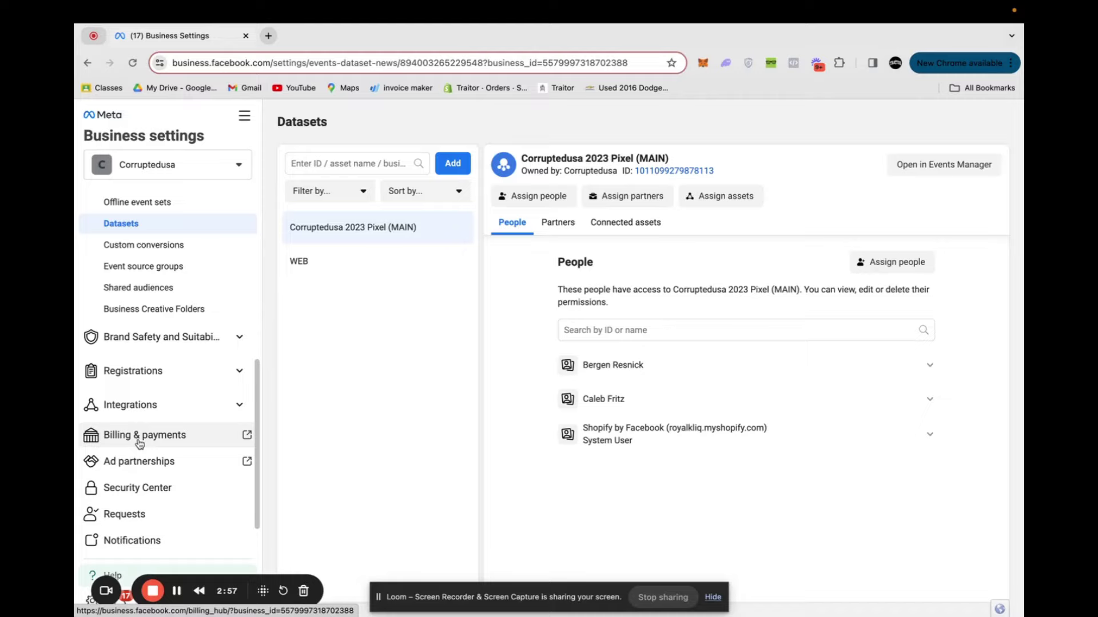
pyautogui.click(139, 440)
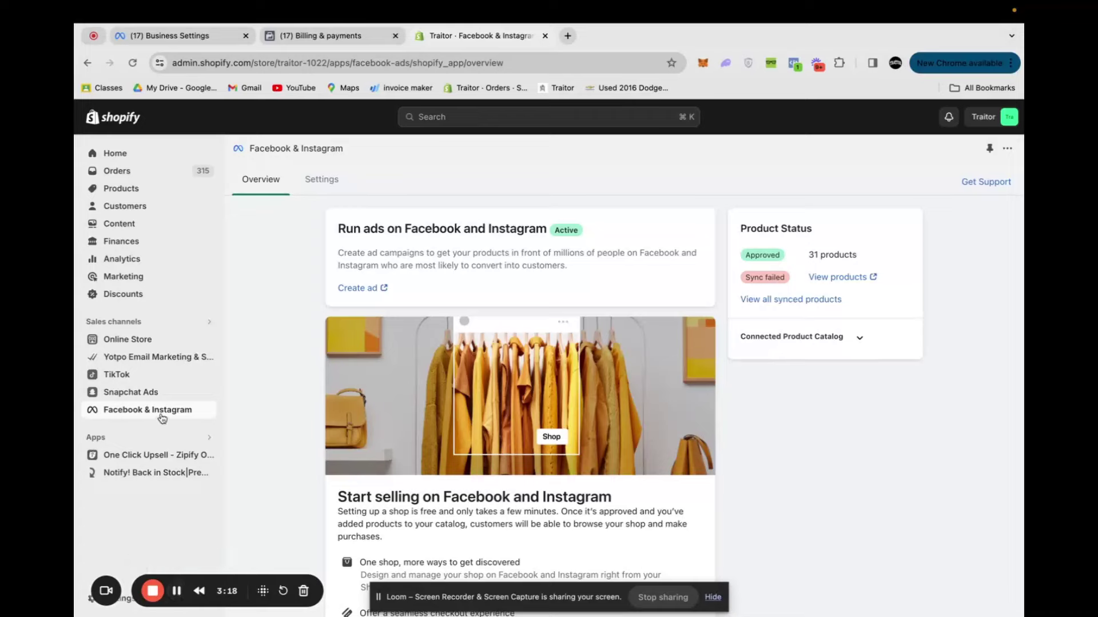
# Search the Shopify admin for Facebook & Instagram and start the channel setup.
pyautogui.click(467, 117)
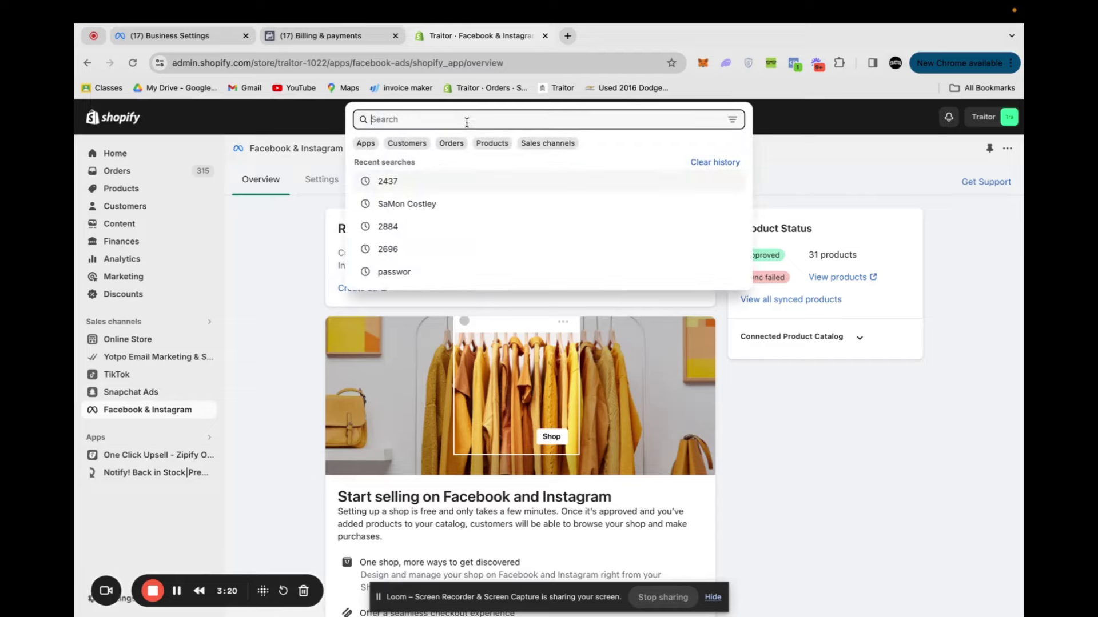
pyautogui.write('facebook')
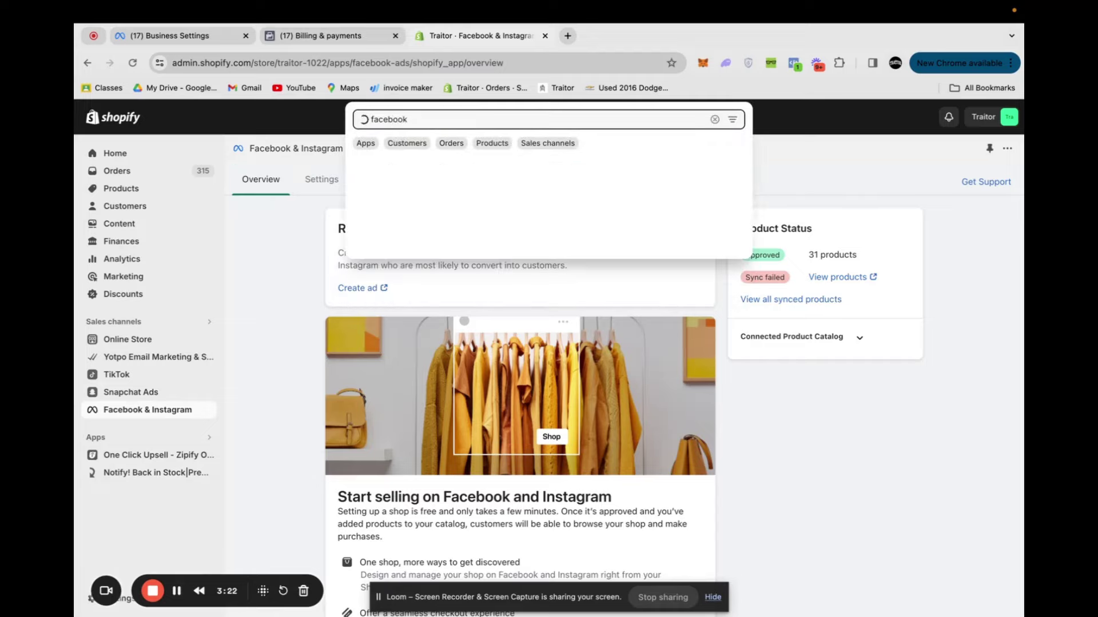
pyautogui.write('&')
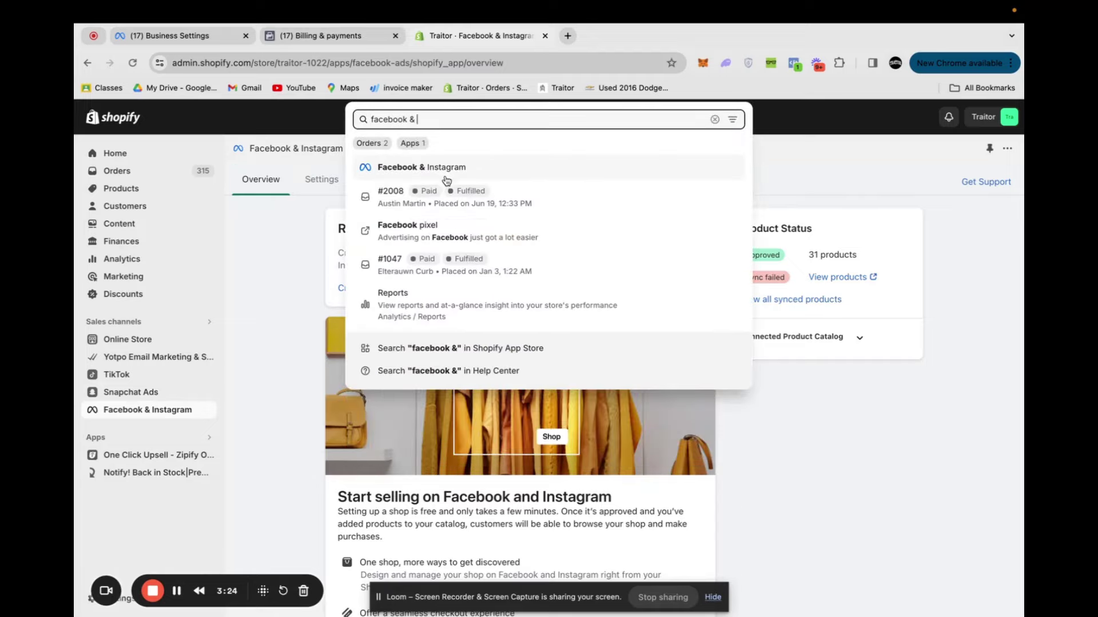
pyautogui.click(274, 282)
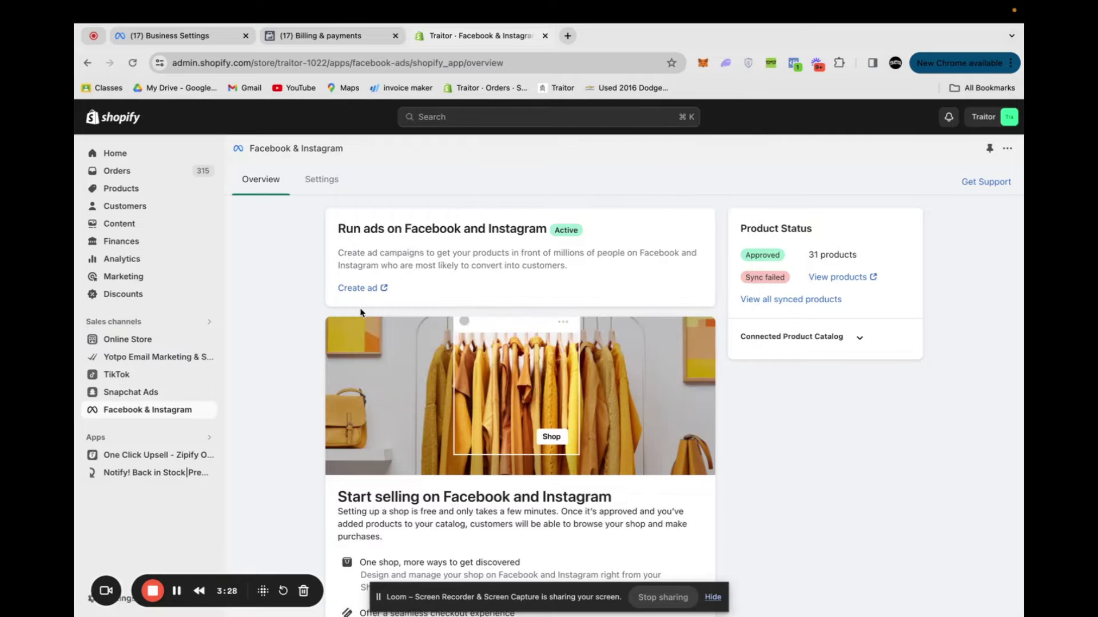
pyautogui.scroll(-2, 361, 313)
pyautogui.scroll(2, 366, 343)
pyautogui.scroll(-4, 374, 446)
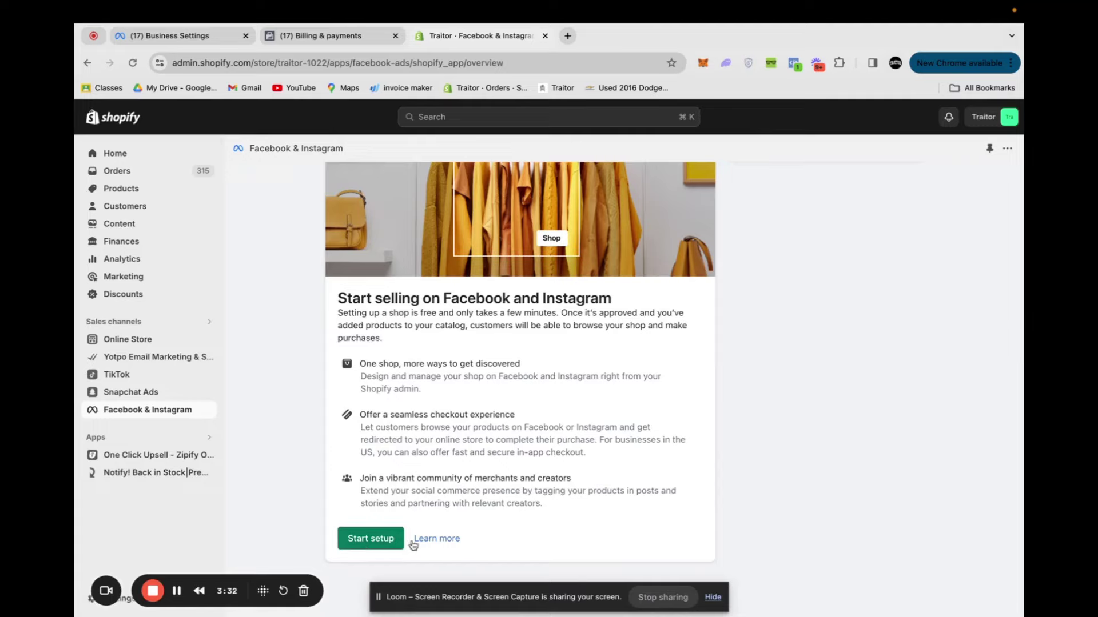
pyautogui.click(371, 538)
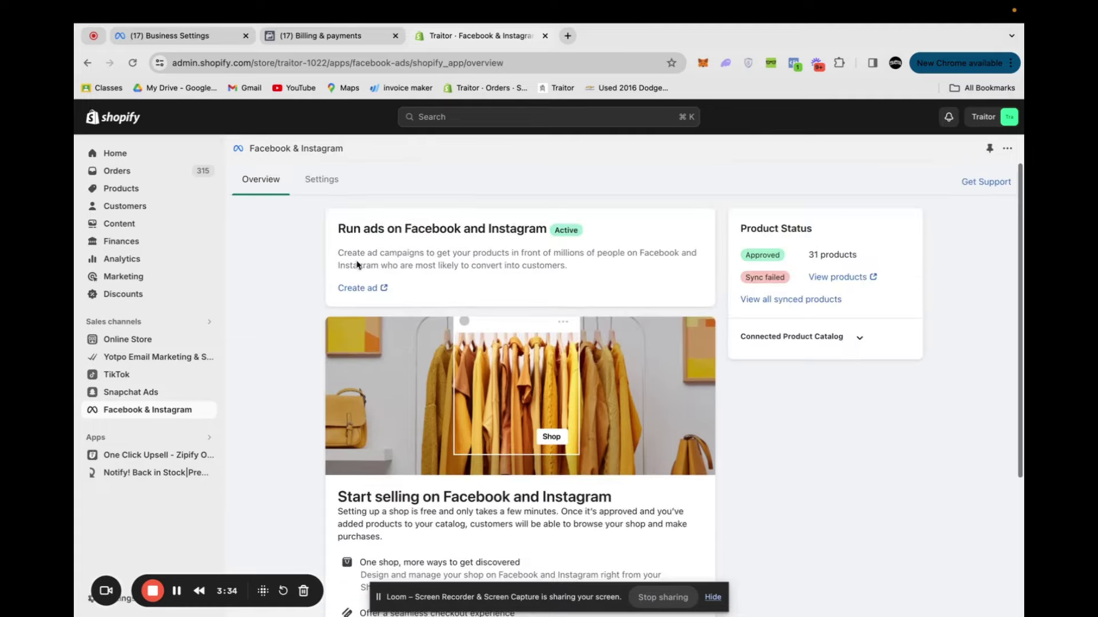
pyautogui.click(328, 189)
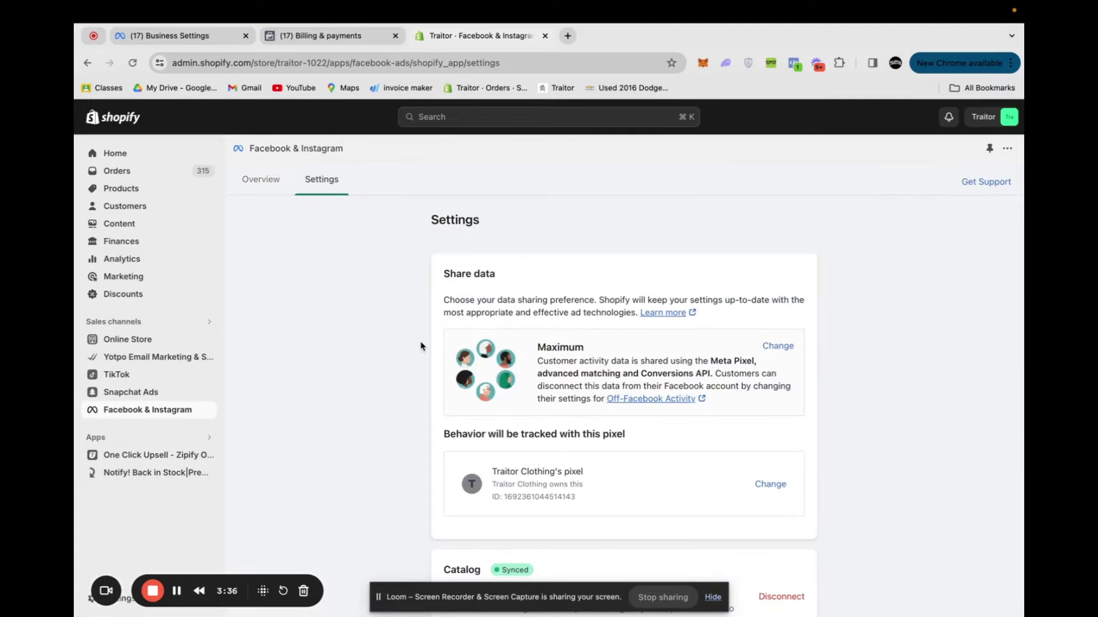
# Leave data sharing unchanged and select the ID of Traitor Clothing's pixel.
pyautogui.scroll(-3, 508, 394)
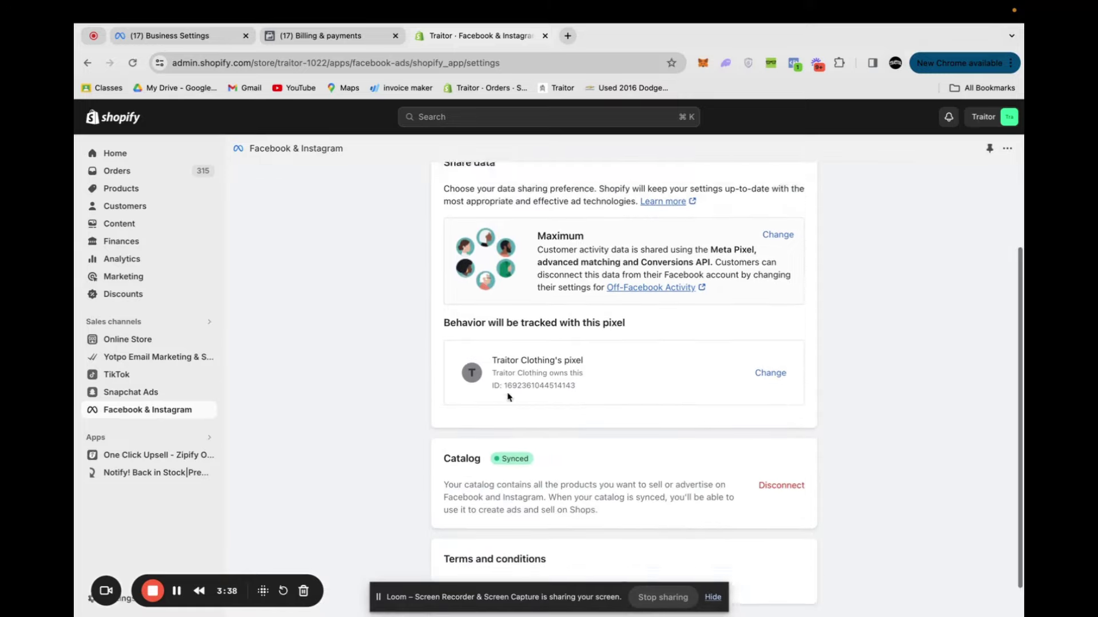
pyautogui.scroll(3, 508, 396)
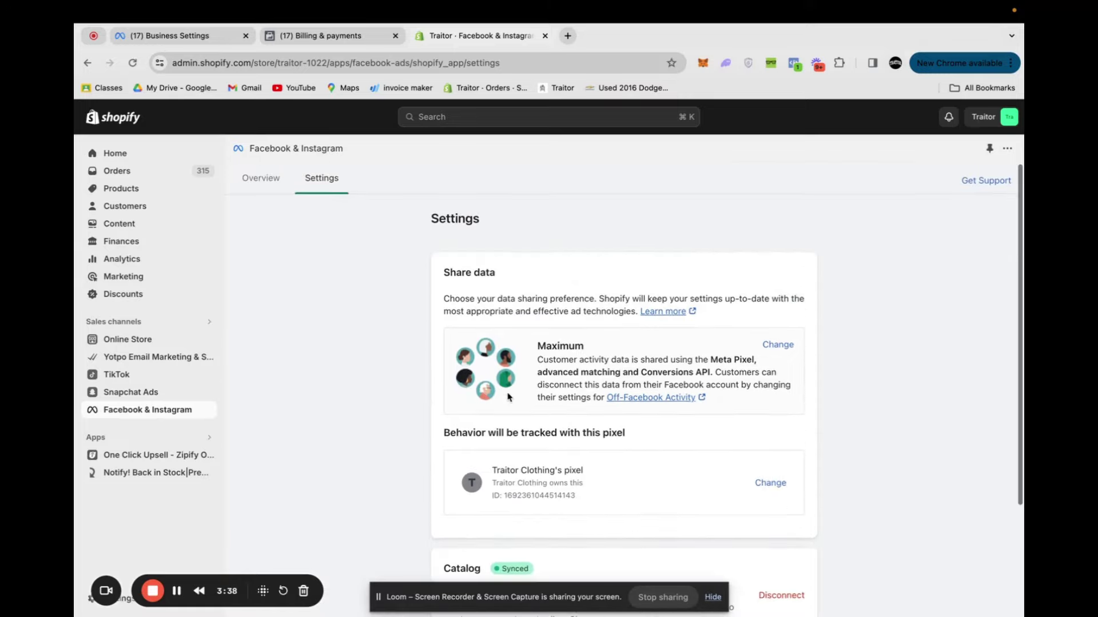
pyautogui.click(774, 345)
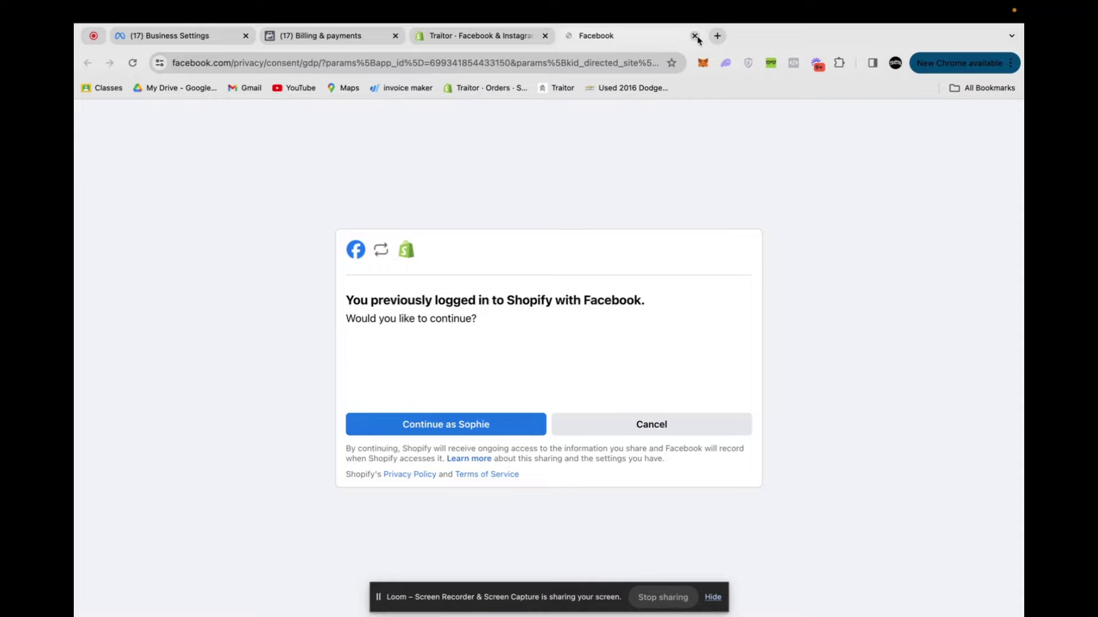
pyautogui.click(695, 36)
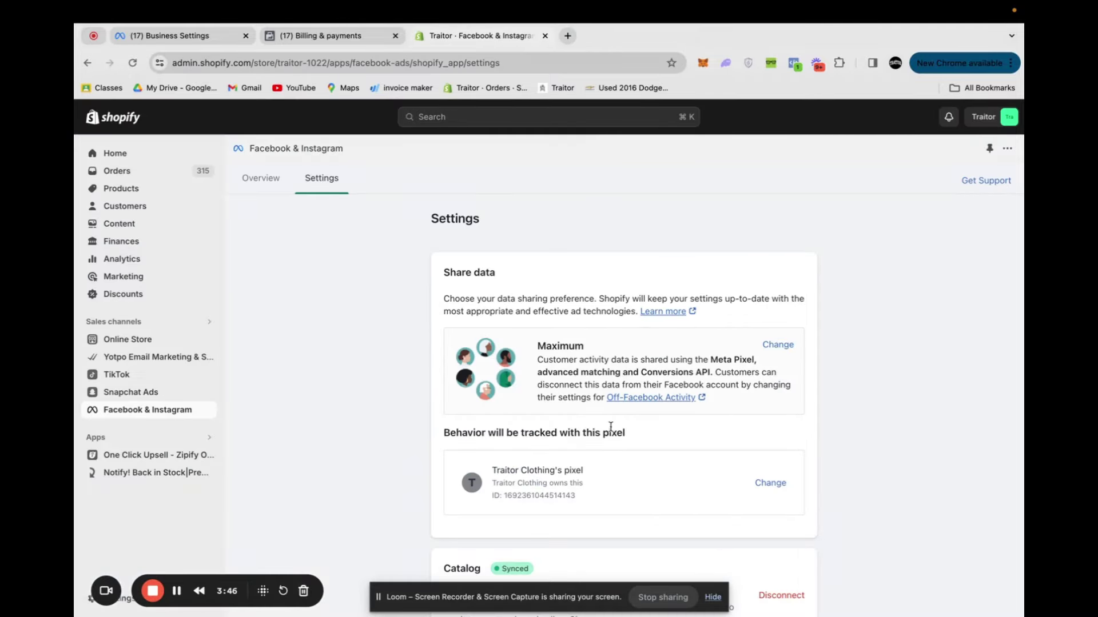
pyautogui.scroll(-3, 611, 427)
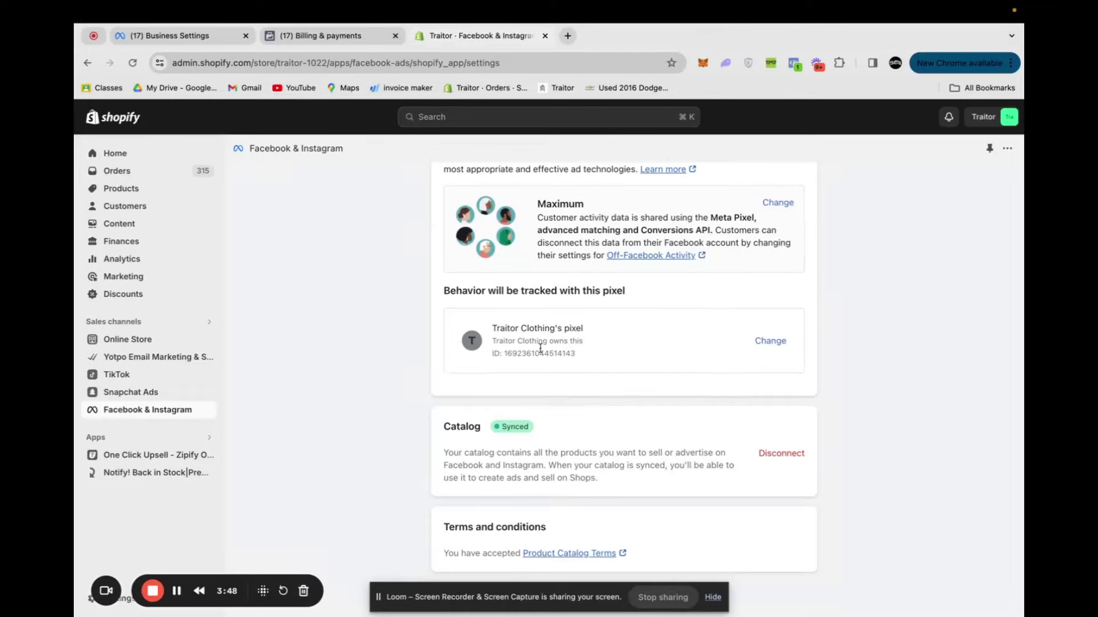
pyautogui.scroll(3, 561, 382)
pyautogui.scroll(-3, 560, 382)
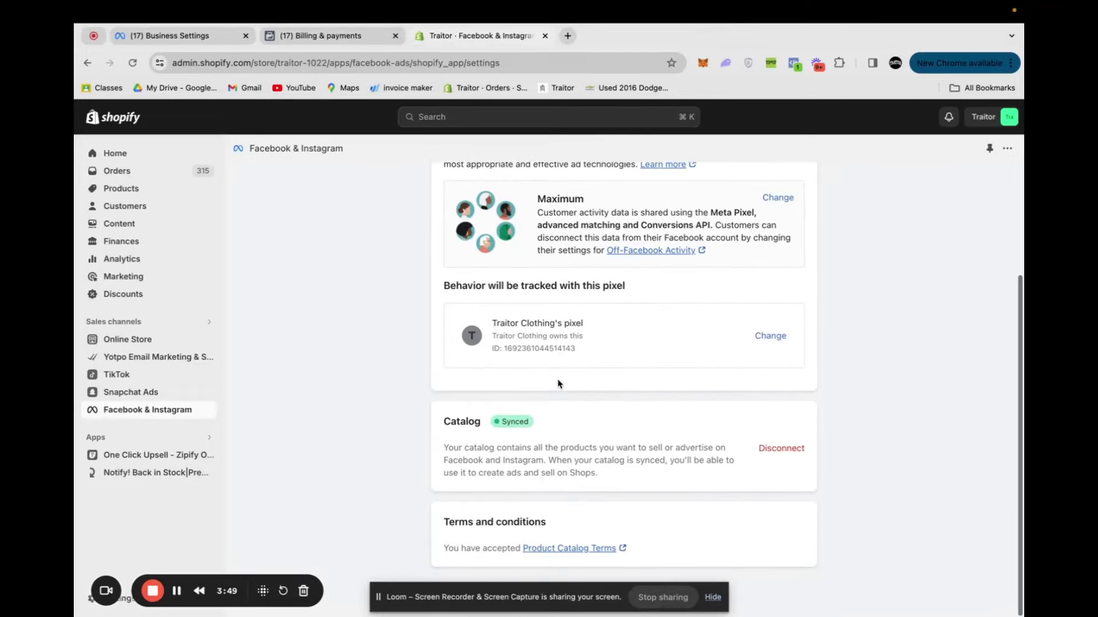
pyautogui.moveTo(575, 349); pyautogui.dragTo(501, 350)
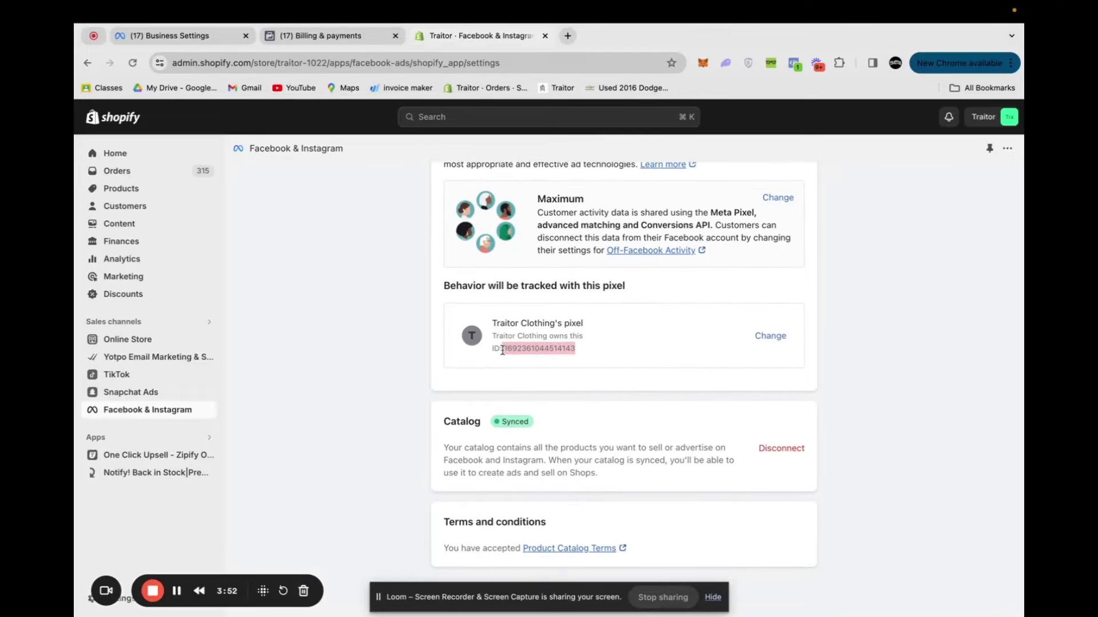
# Select the Corruptedusa 2023 Pixel (MAIN) dataset ID in Business Settings to compare it with the store's pixel.
pyautogui.click(188, 37)
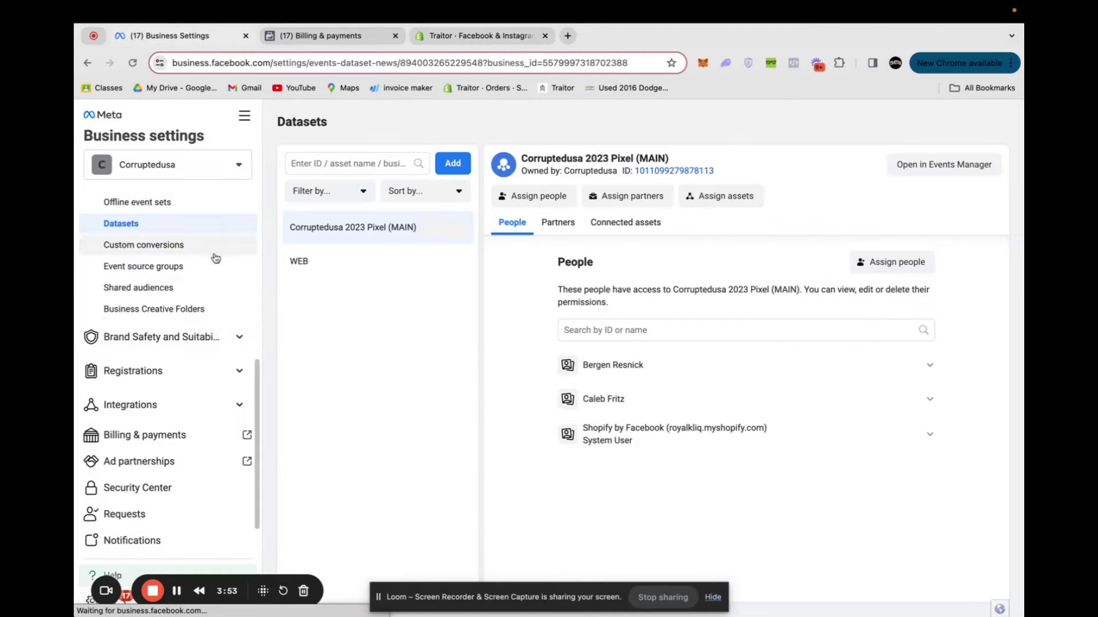
pyautogui.scroll(3, 183, 378)
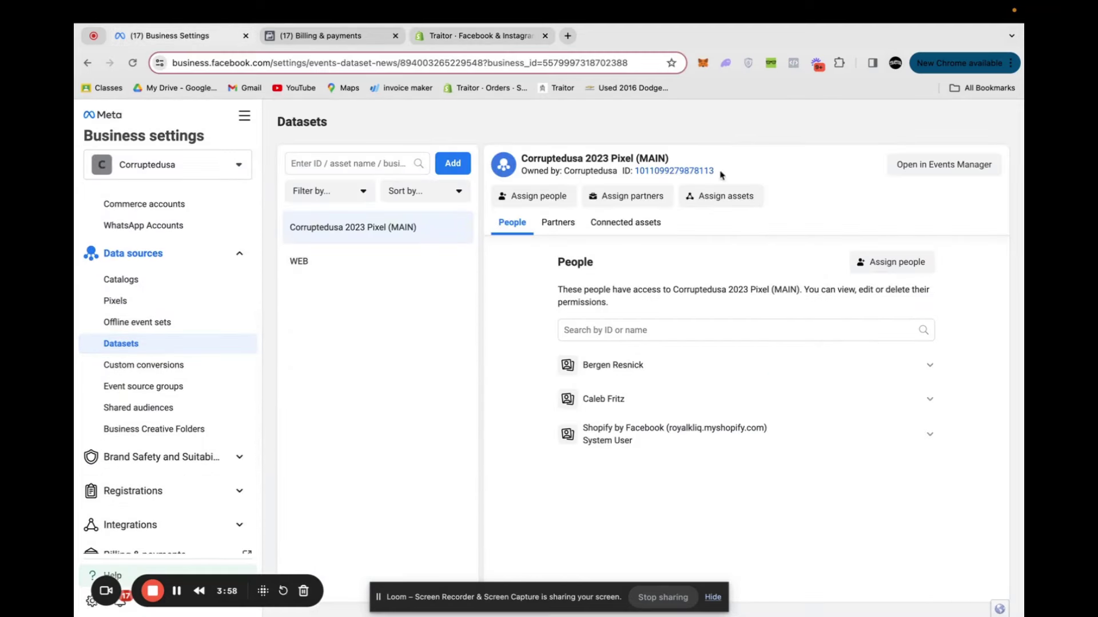
pyautogui.moveTo(716, 172); pyautogui.dragTo(634, 167)
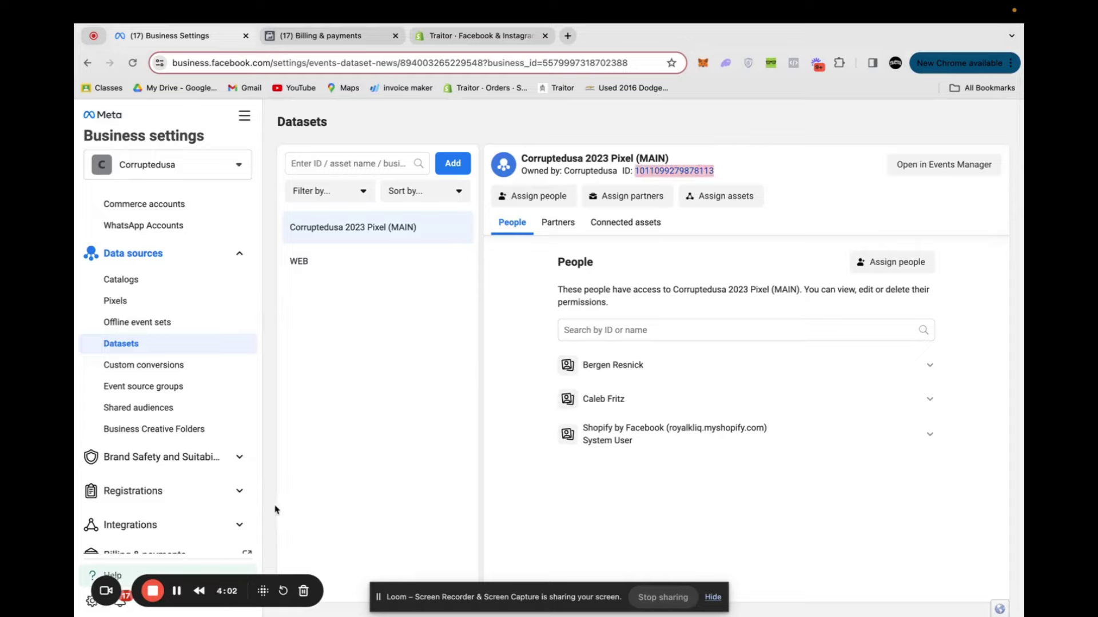
pyautogui.click(176, 590)
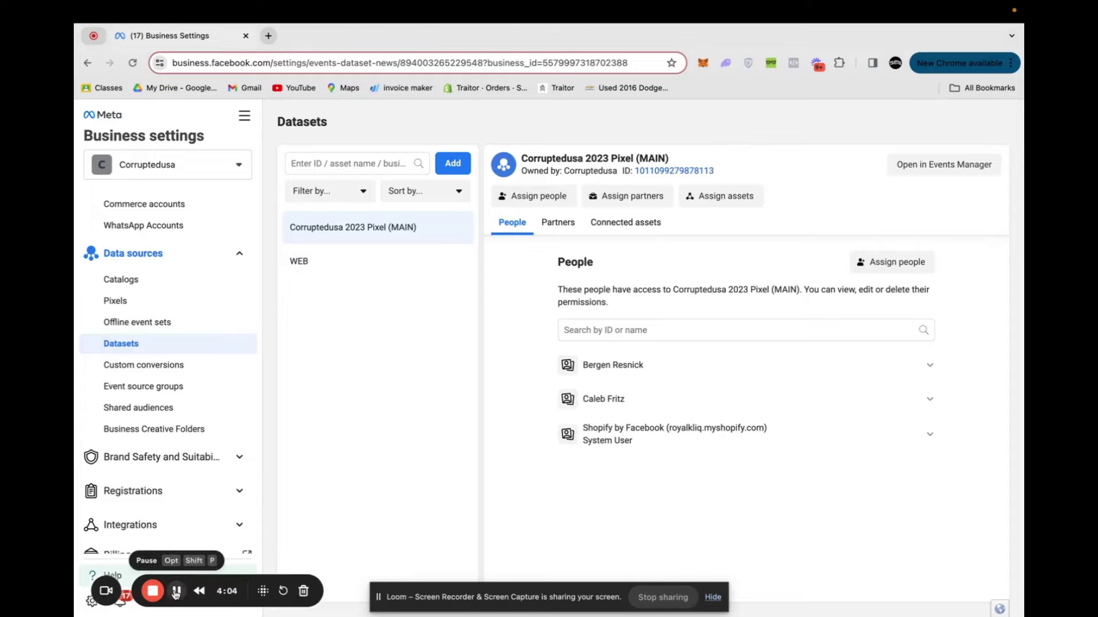
pyautogui.click(245, 116)
# Open Ads Manager and review the ad account list for CorruptedUSA Ad Account 2nd.
pyautogui.click(307, 198)
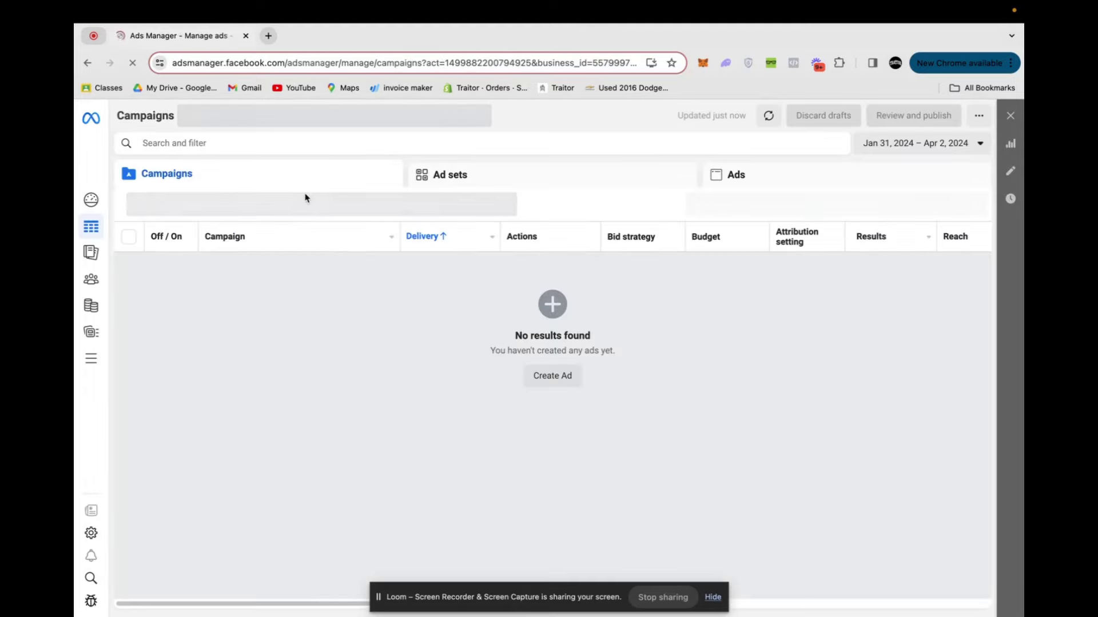
pyautogui.moveTo(274, 543)
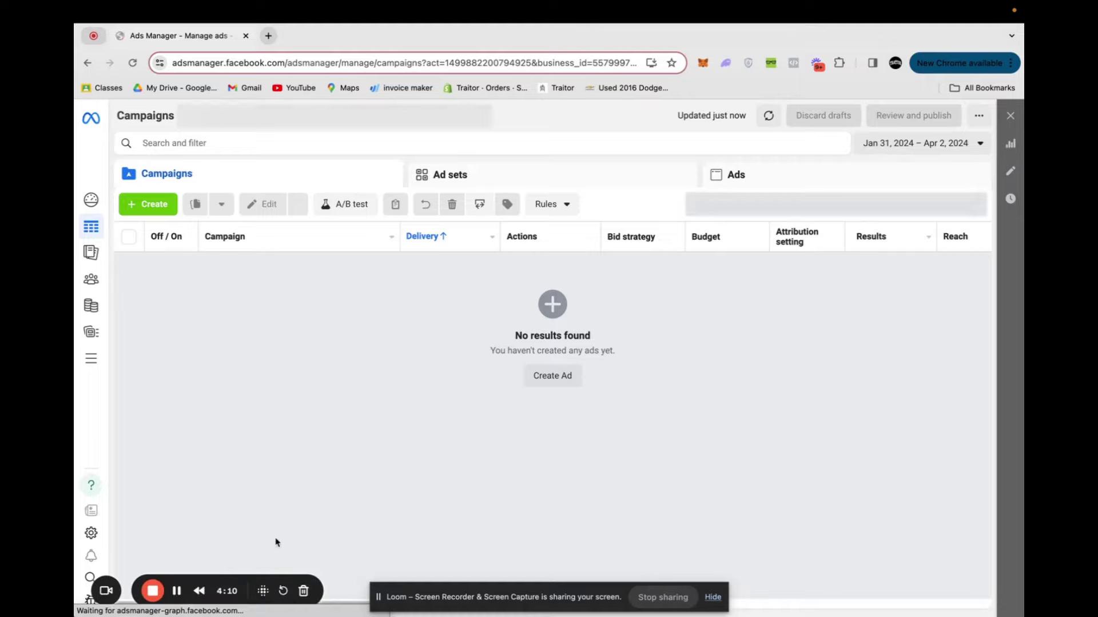
pyautogui.click(176, 591)
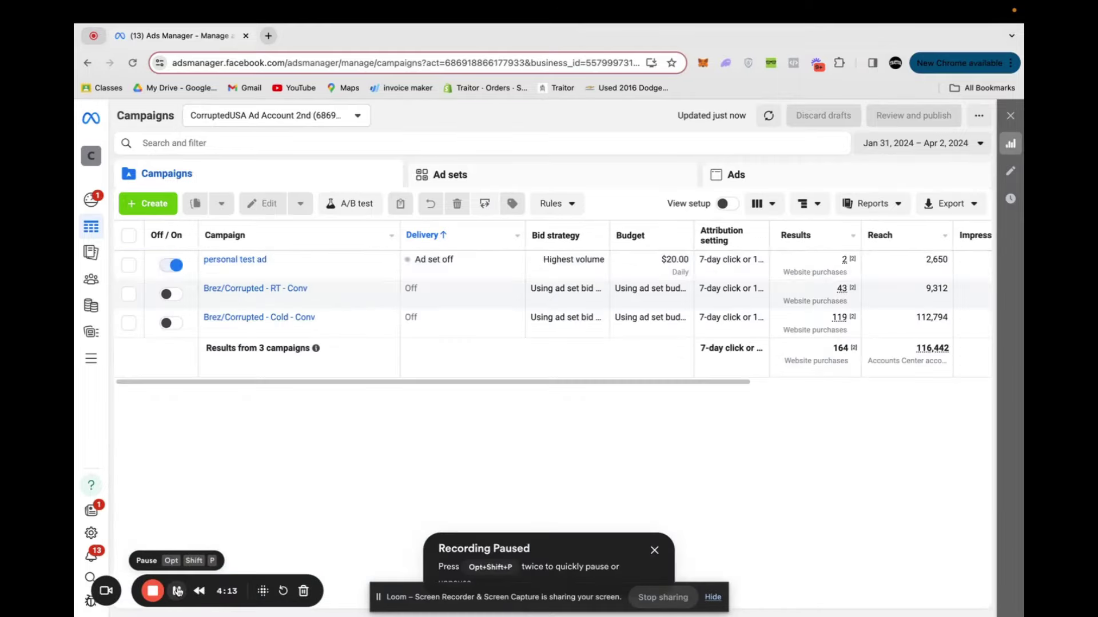
pyautogui.click(239, 116)
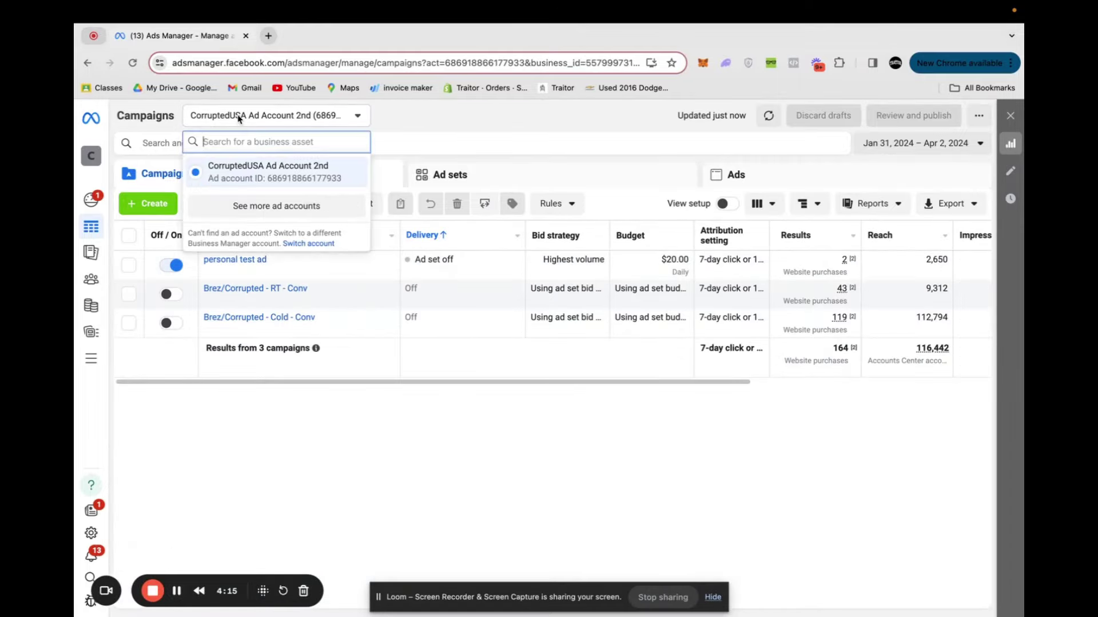
pyautogui.press('alt')
pyautogui.click(435, 490)
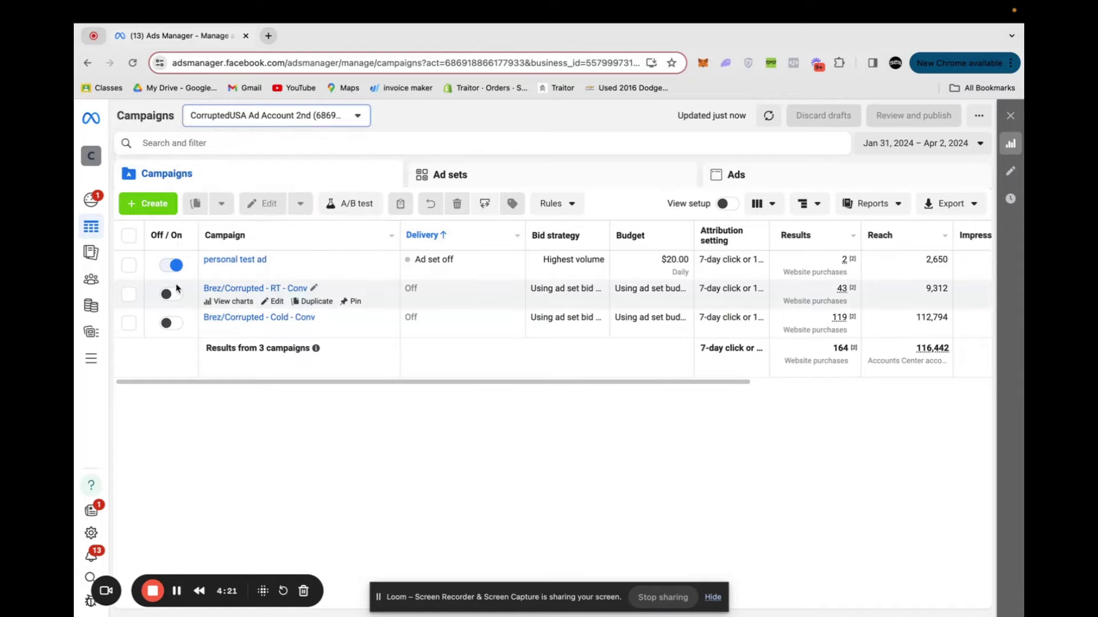
# Start a new campaign with the Sales objective and the Manual sales campaign setup.
pyautogui.click(148, 203)
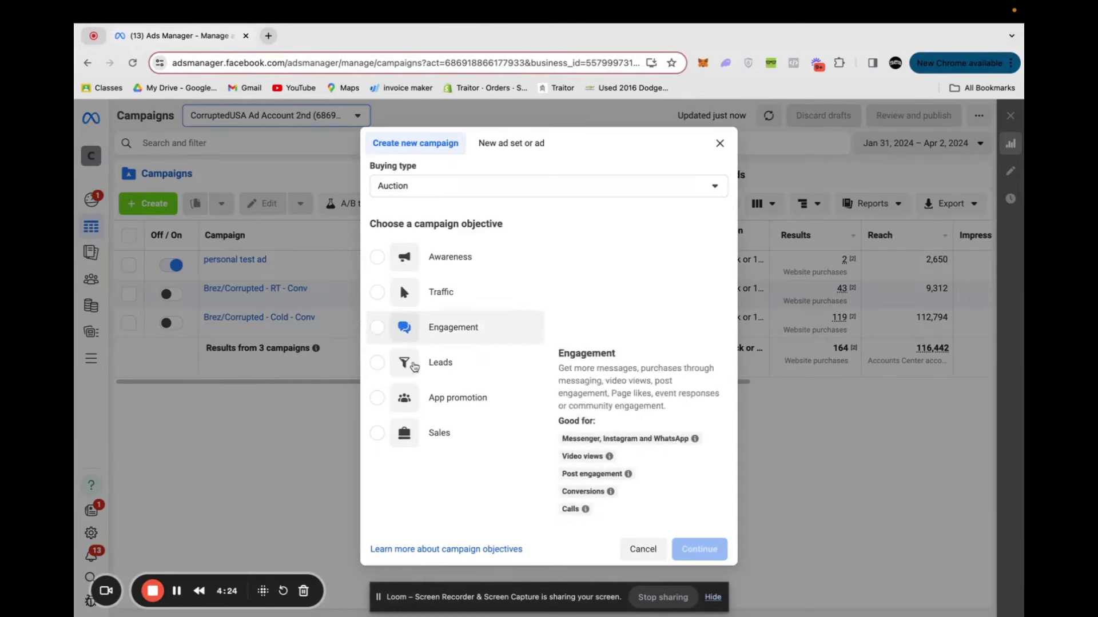
pyautogui.click(720, 143)
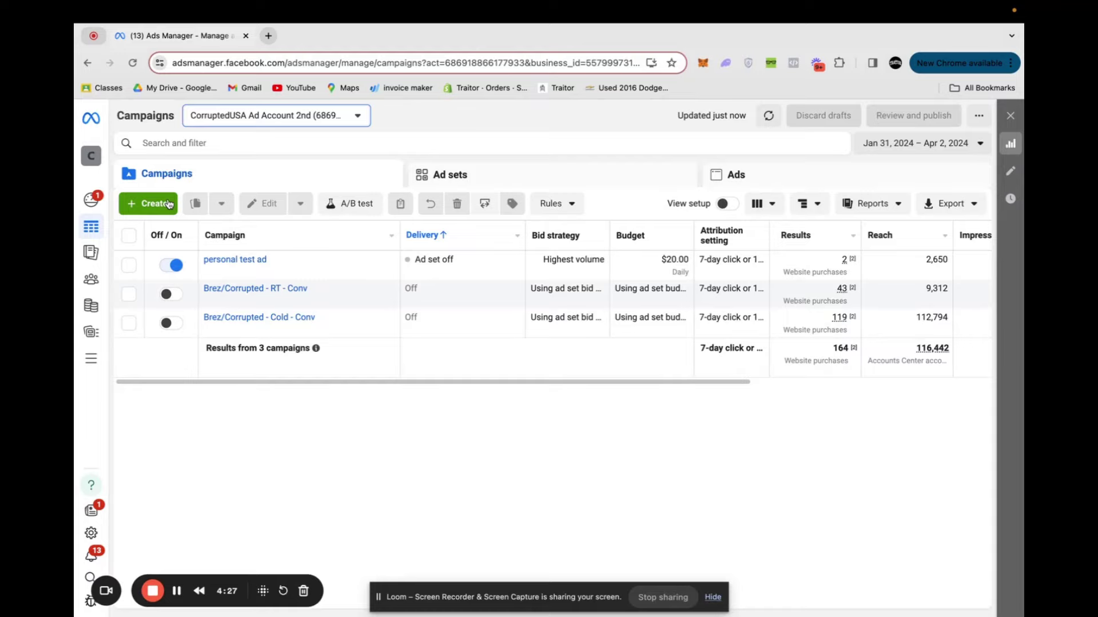
pyautogui.click(148, 203)
pyautogui.click(452, 432)
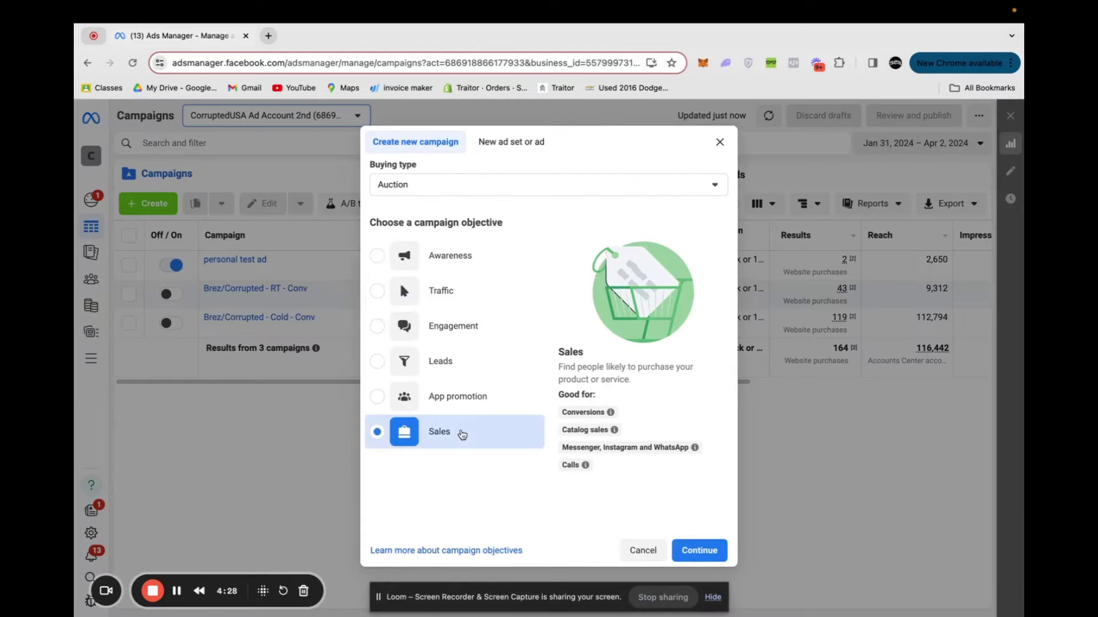
pyautogui.click(704, 554)
pyautogui.click(483, 479)
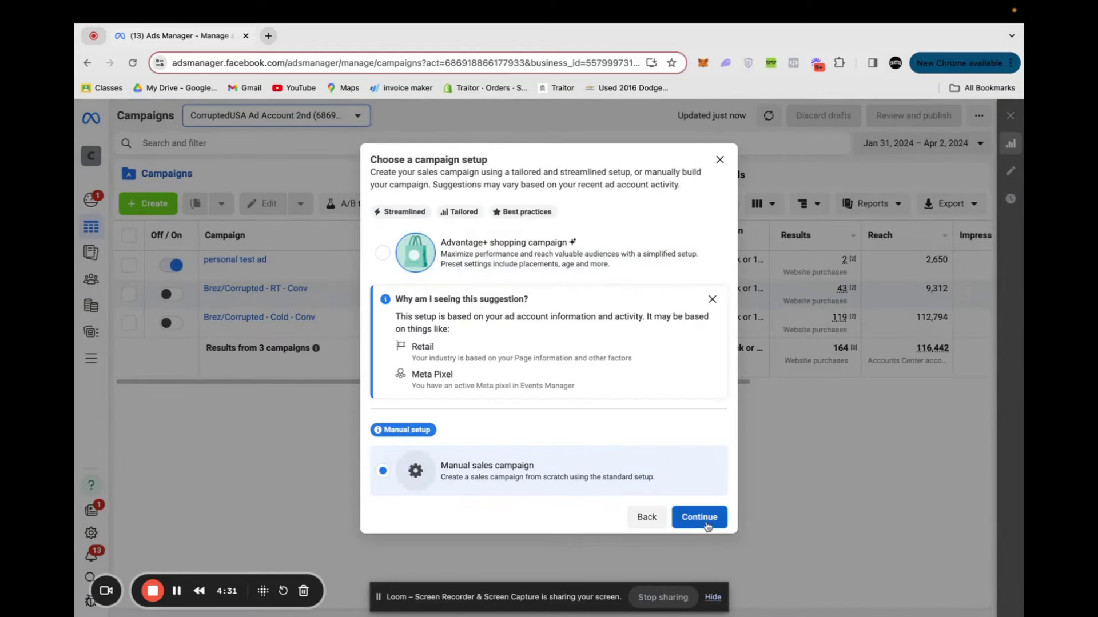
pyautogui.click(706, 521)
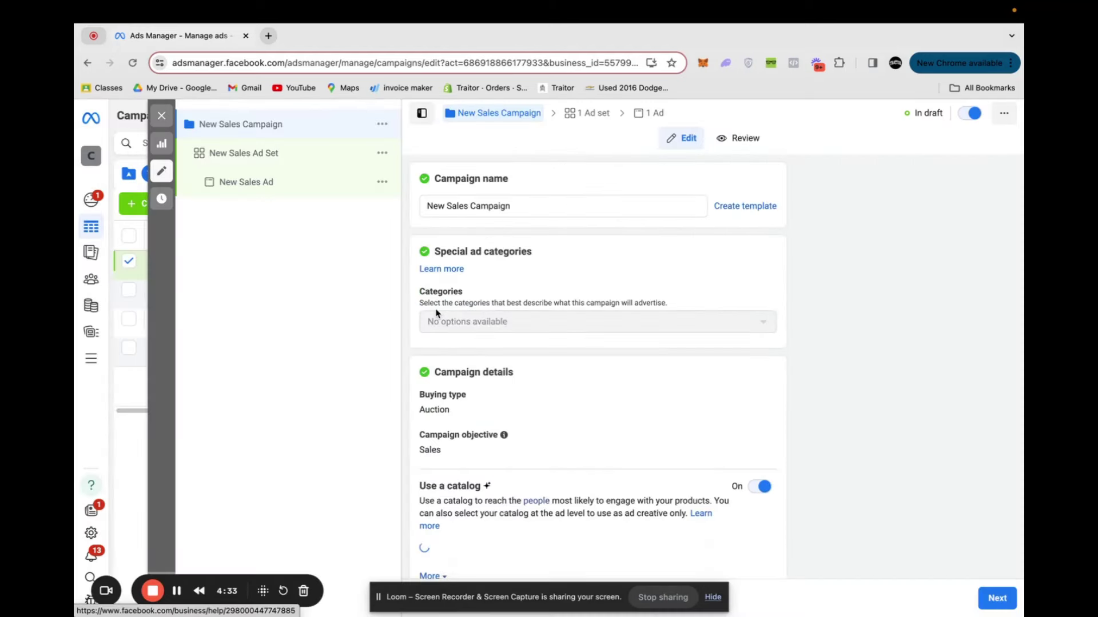
# Rename the campaign to 'Cold - Conv'.
pyautogui.press('BackSpace')
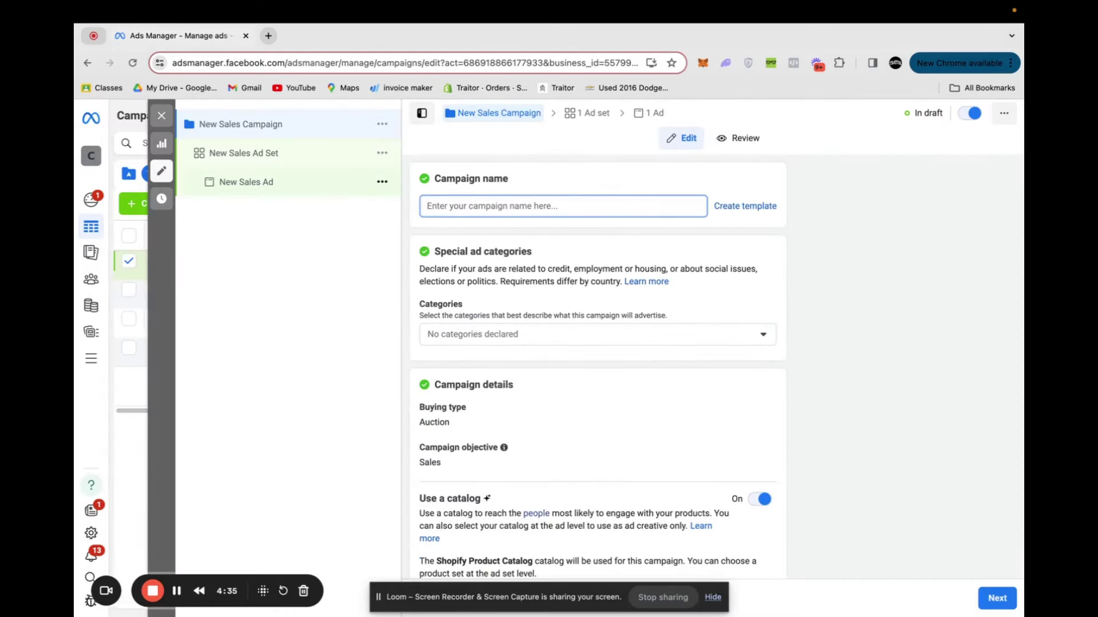
pyautogui.write('Cold - Conv')
pyautogui.click(550, 168)
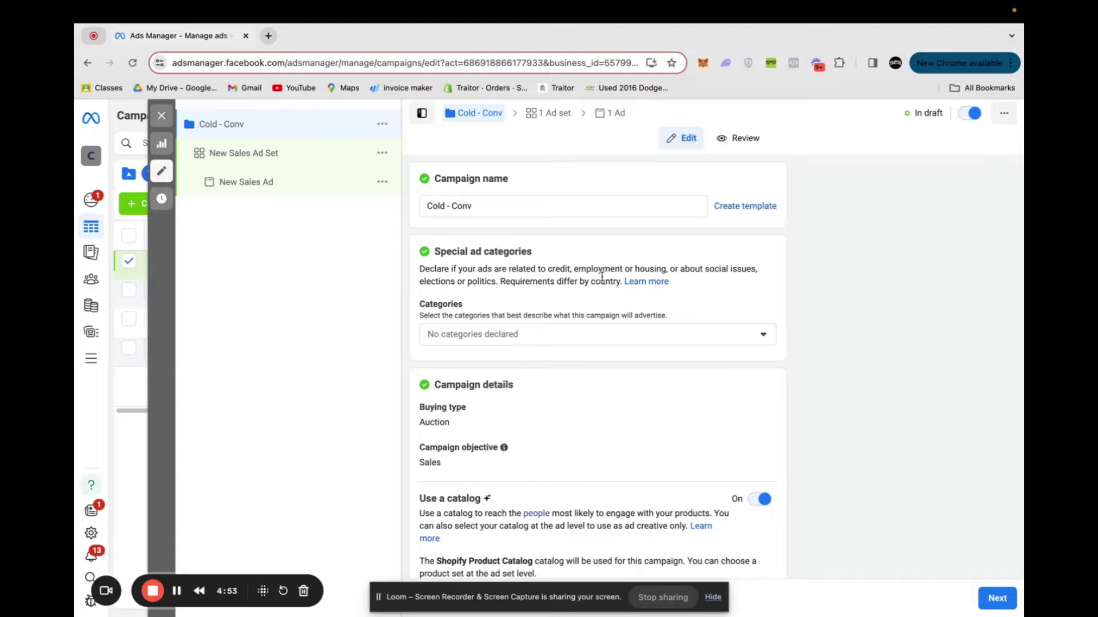
# Switch Use a catalog off and continue to the ad set.
pyautogui.scroll(-1, 602, 277)
pyautogui.scroll(1, 601, 276)
pyautogui.moveTo(478, 206); pyautogui.dragTo(427, 205)
pyautogui.scroll(-3, 720, 366)
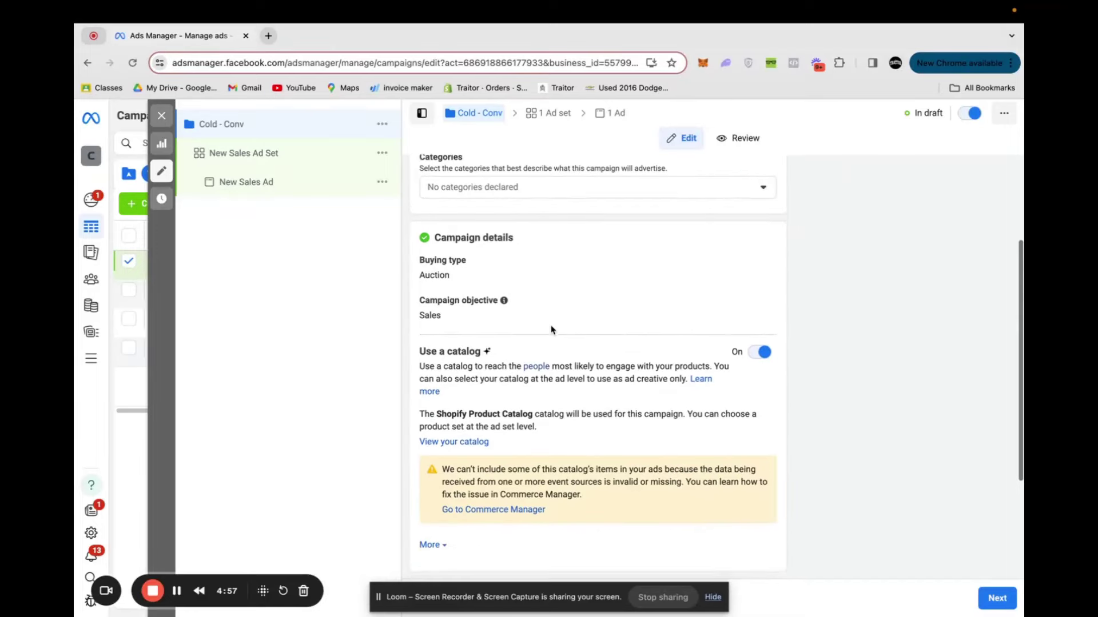
pyautogui.scroll(-2, 719, 366)
pyautogui.click(760, 280)
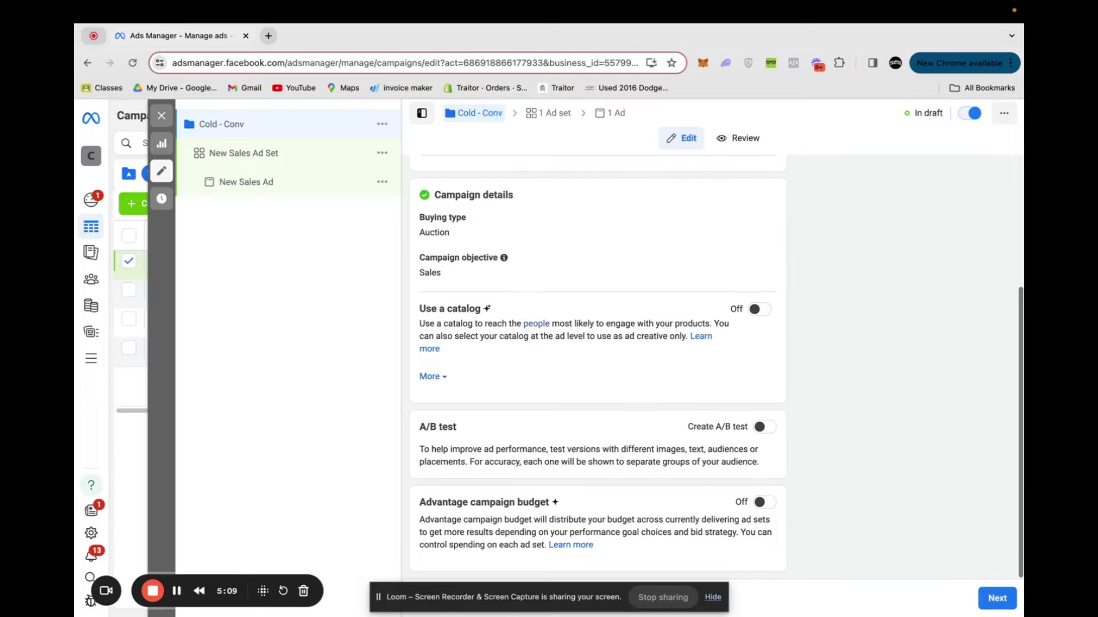
pyautogui.click(994, 598)
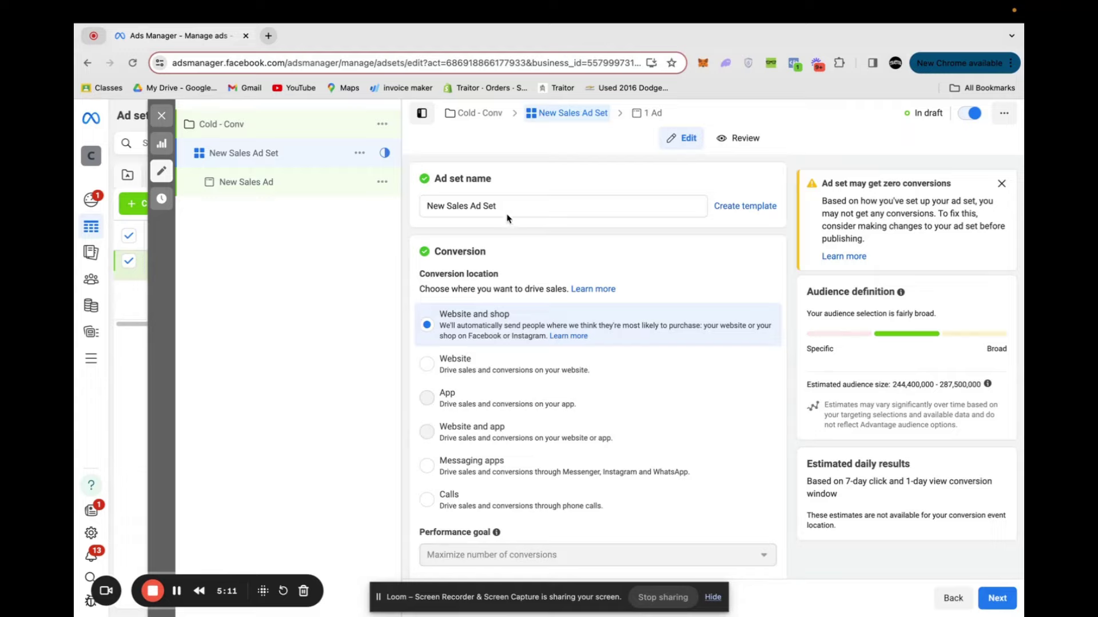
# Name the ad set 'Cold - Conv' with Website as the conversion location, keeping the performance goal.
pyautogui.tripleClick(425, 209)
pyautogui.write('Cold ')
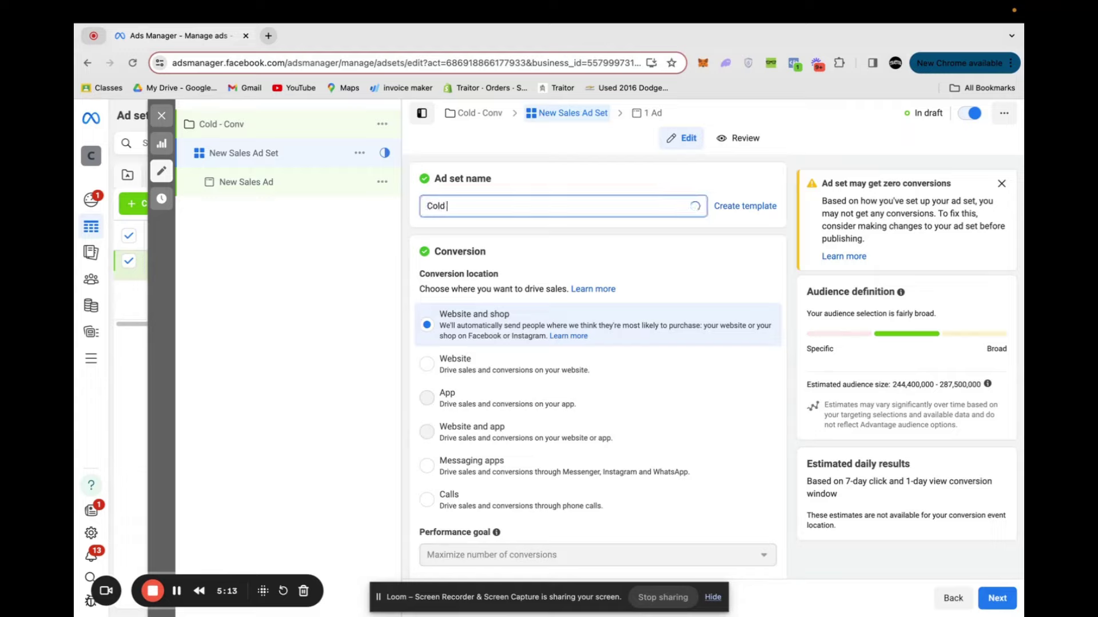
pyautogui.write('- Conv')
pyautogui.click(549, 181)
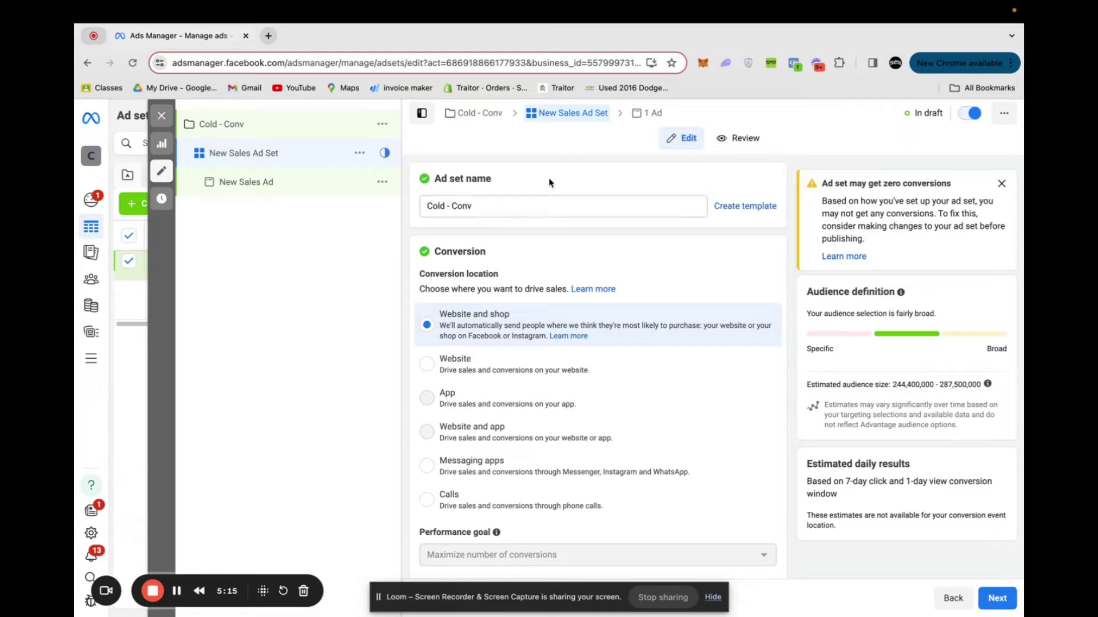
pyautogui.click(522, 368)
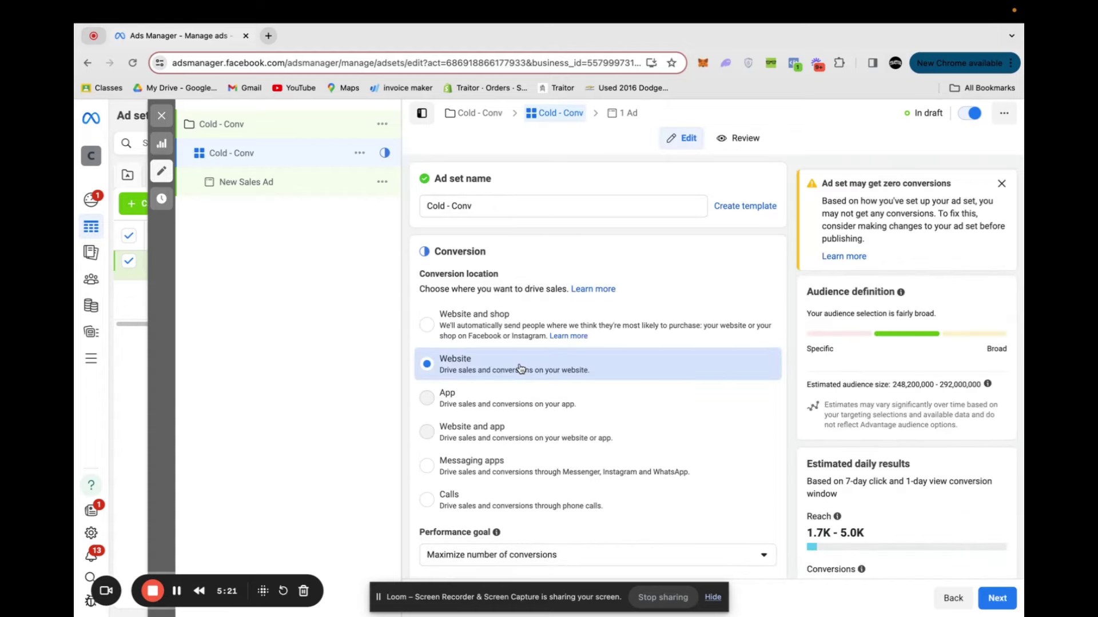
pyautogui.scroll(-3, 522, 369)
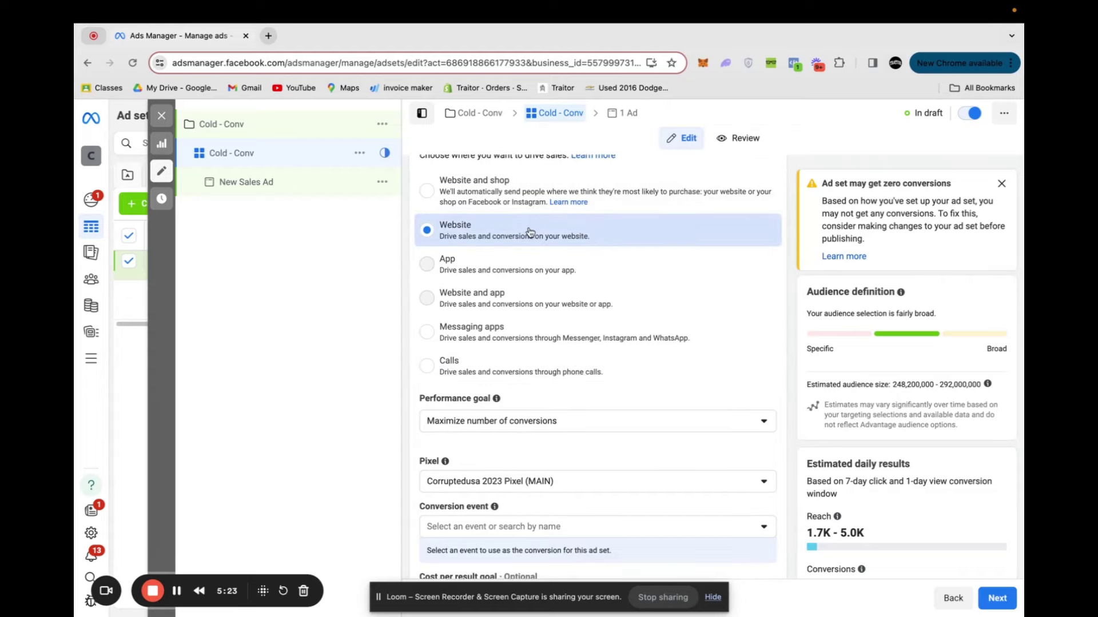
pyautogui.scroll(-2, 514, 366)
pyautogui.click(483, 325)
pyautogui.click(480, 323)
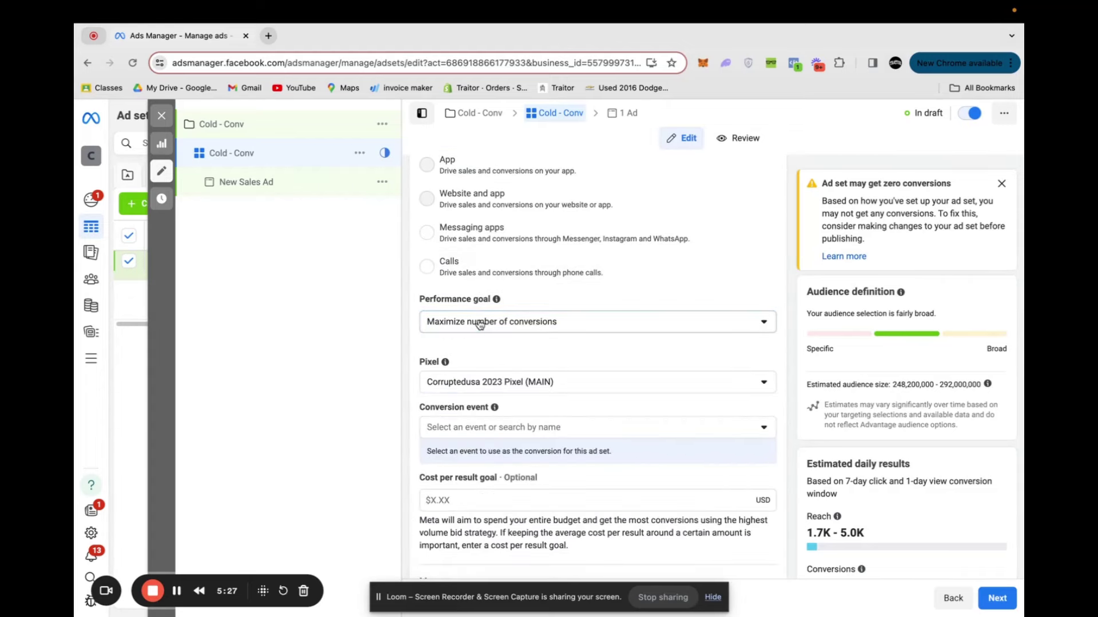
# Use the Corruptedusa 2023 Pixel (MAIN) with Purchase as the conversion event.
pyautogui.click(480, 382)
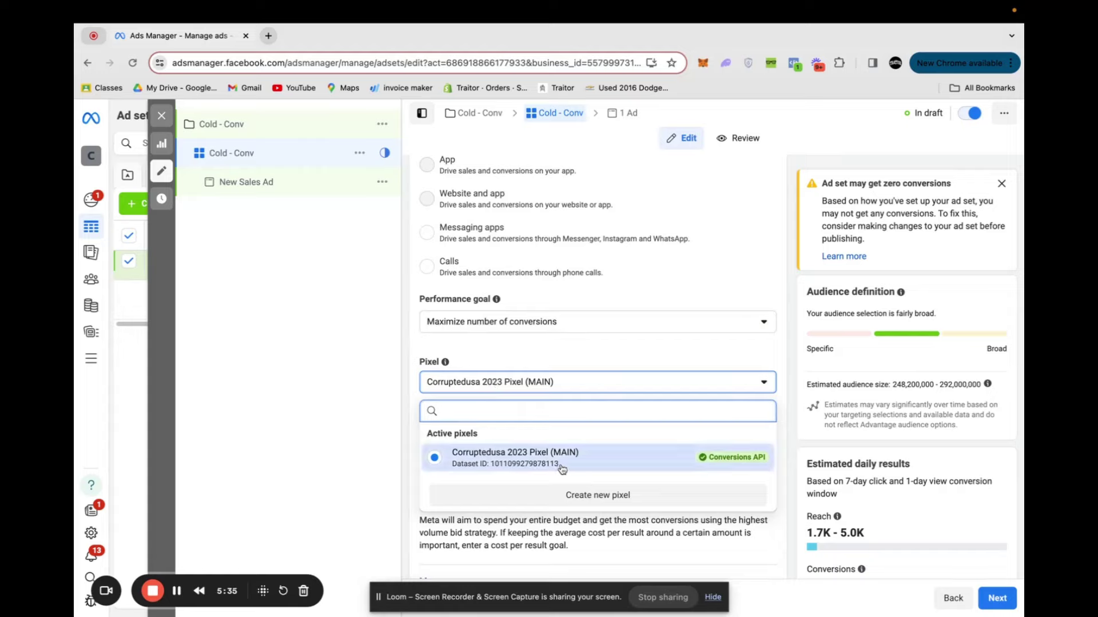
pyautogui.click(510, 467)
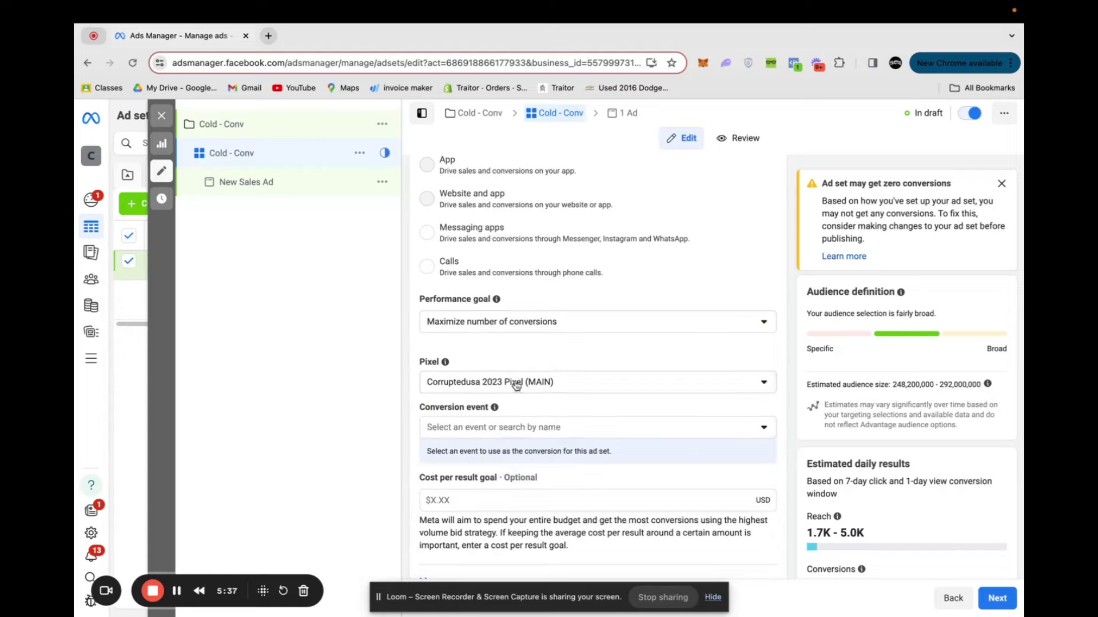
pyautogui.click(510, 435)
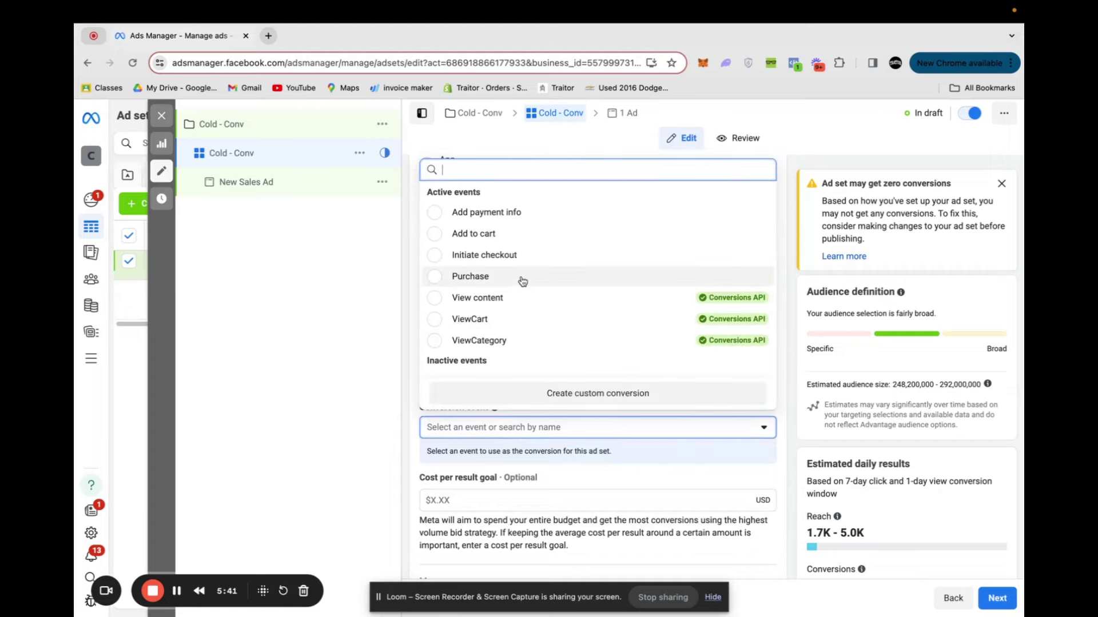
pyautogui.click(522, 281)
pyautogui.scroll(-5, 521, 343)
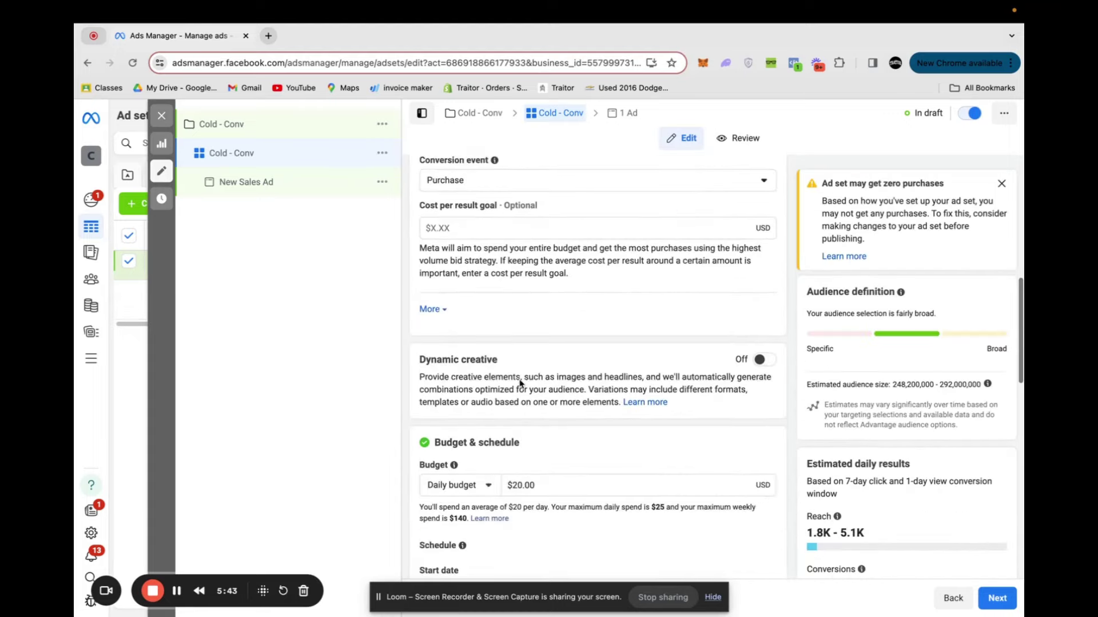
pyautogui.scroll(-1, 520, 383)
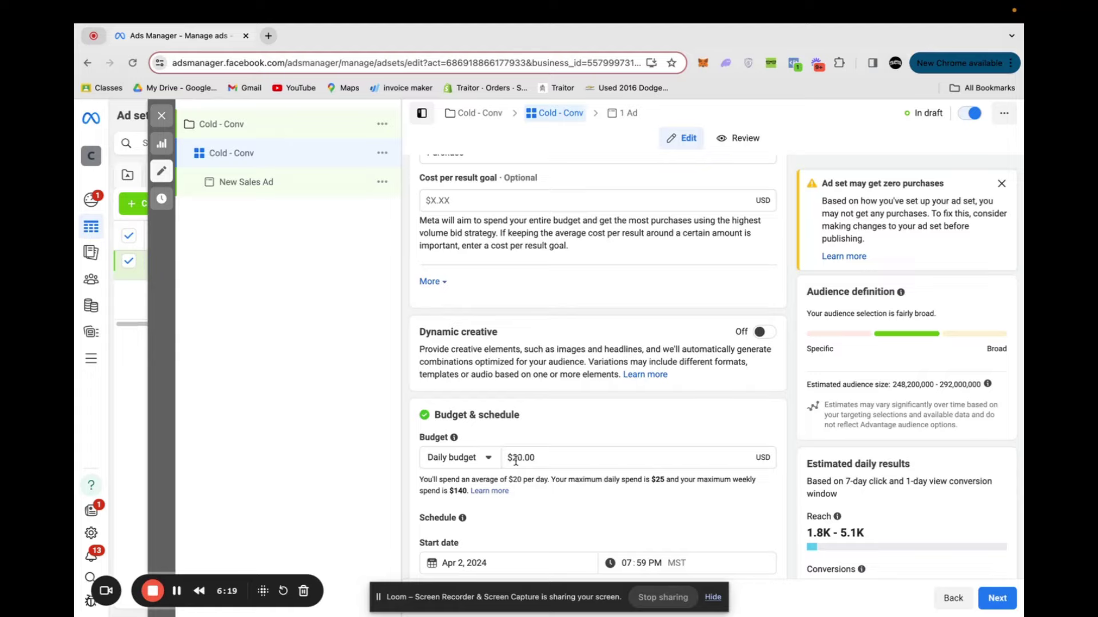
# Move past the $20.00 daily budget and opt out of Advantage+ audience for the original audience options.
pyautogui.scroll(-3, 516, 461)
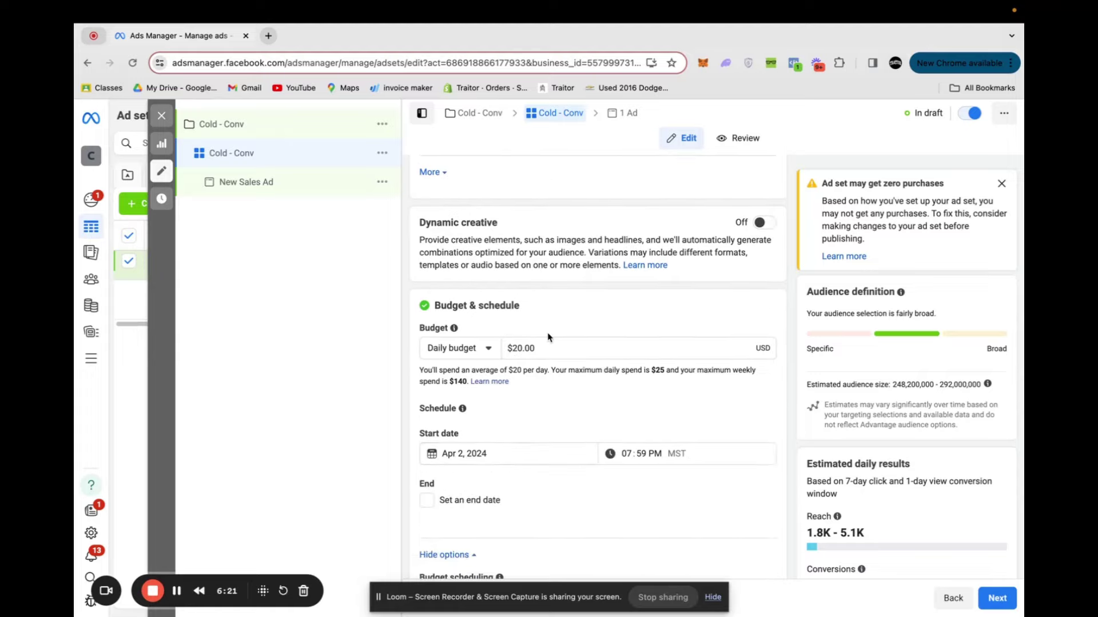
pyautogui.scroll(-10, 548, 338)
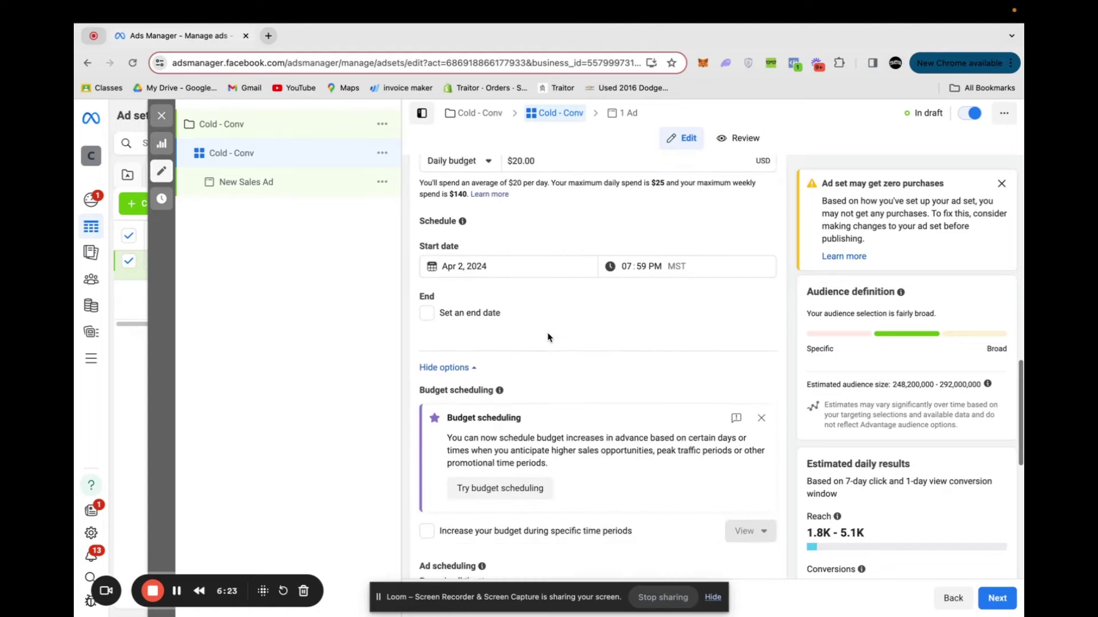
pyautogui.scroll(-1, 548, 337)
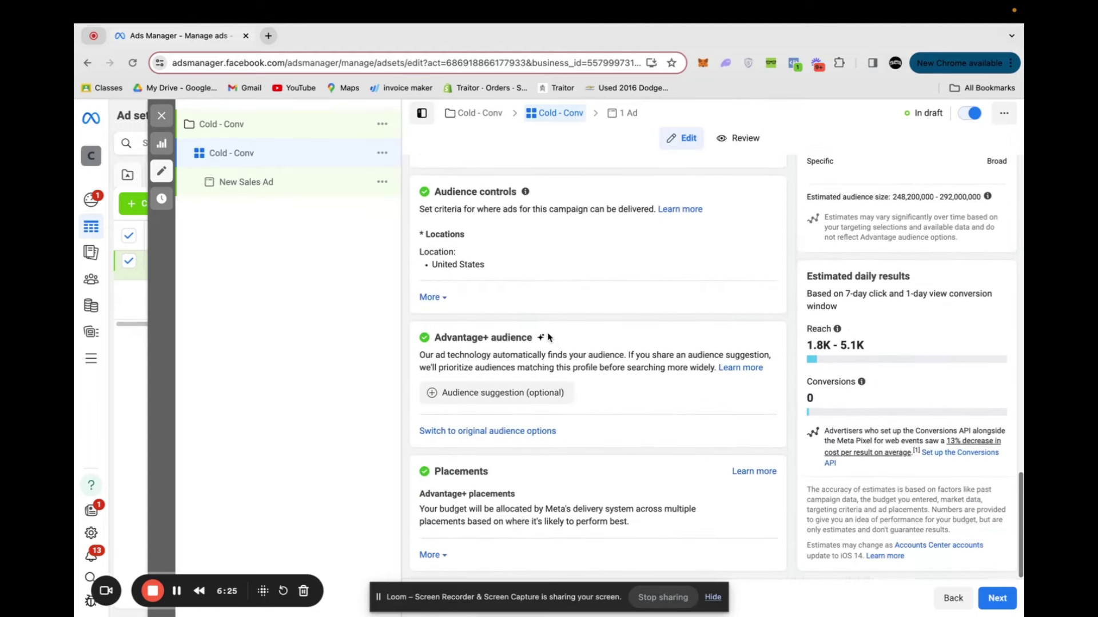
pyautogui.moveTo(430, 338); pyautogui.dragTo(563, 340)
pyautogui.click(563, 341)
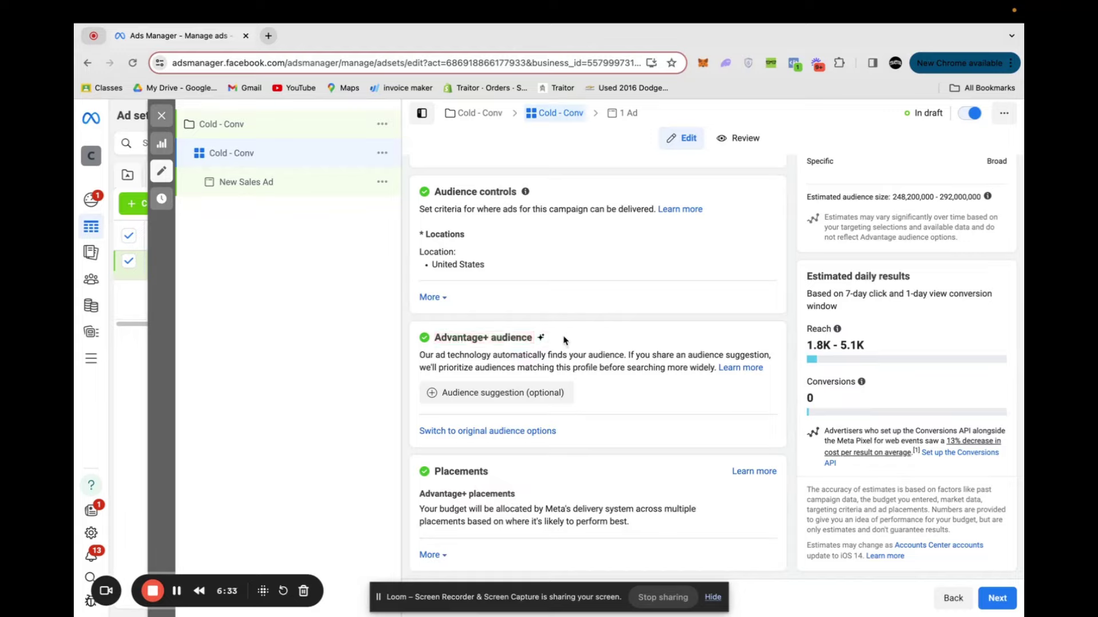
pyautogui.click(509, 431)
# Use the original audience options and limit the age range to 18–28.
pyautogui.click(547, 368)
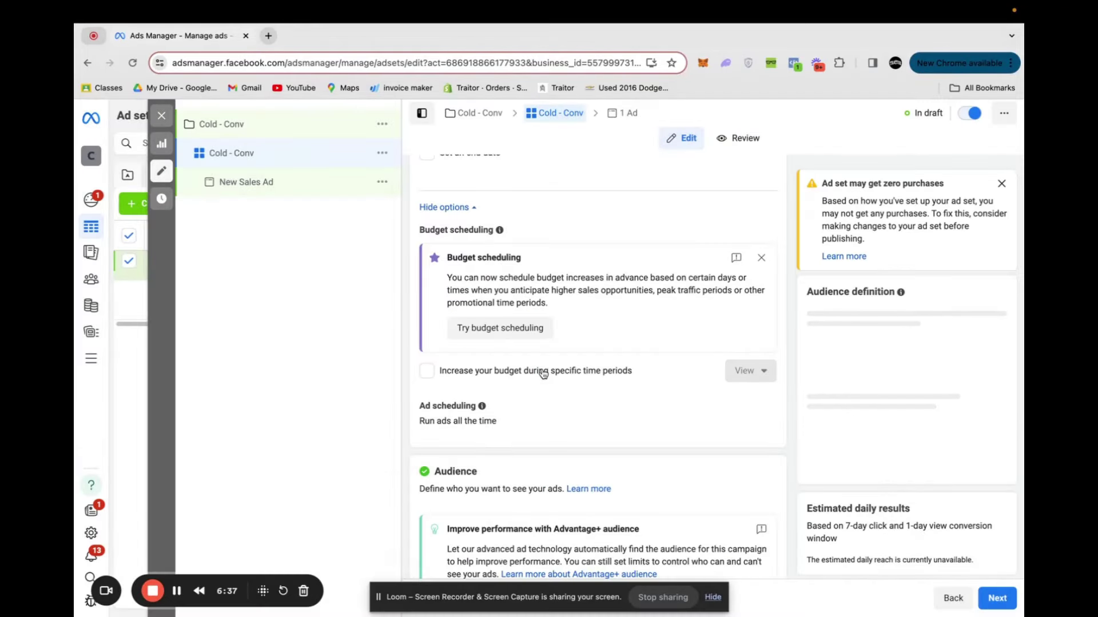
pyautogui.scroll(-3, 548, 422)
pyautogui.scroll(-6, 548, 423)
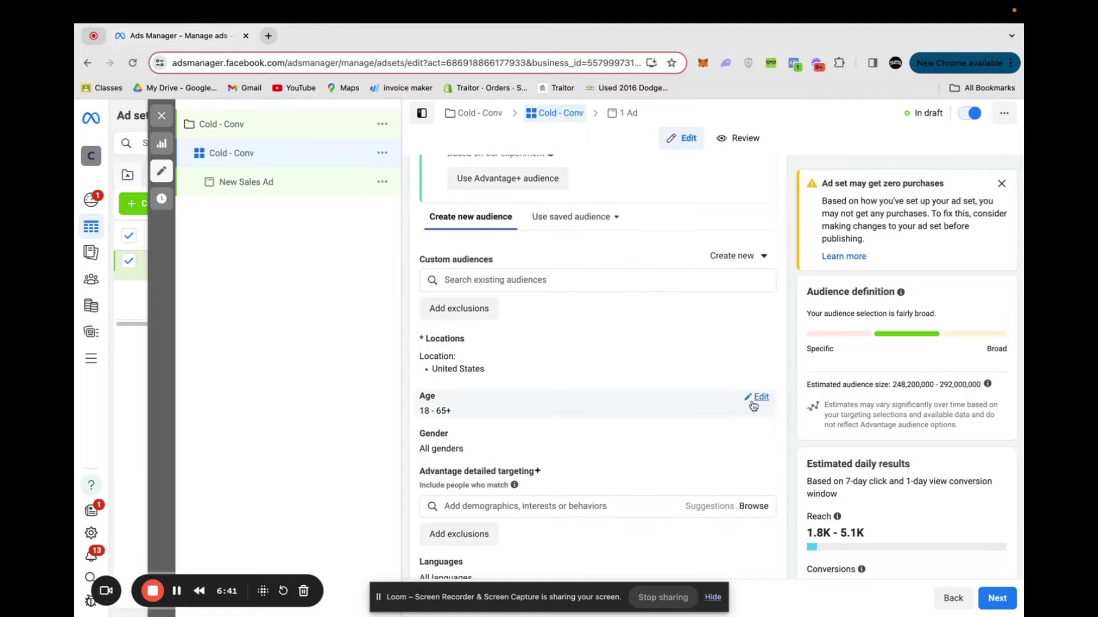
pyautogui.click(511, 407)
pyautogui.click(512, 418)
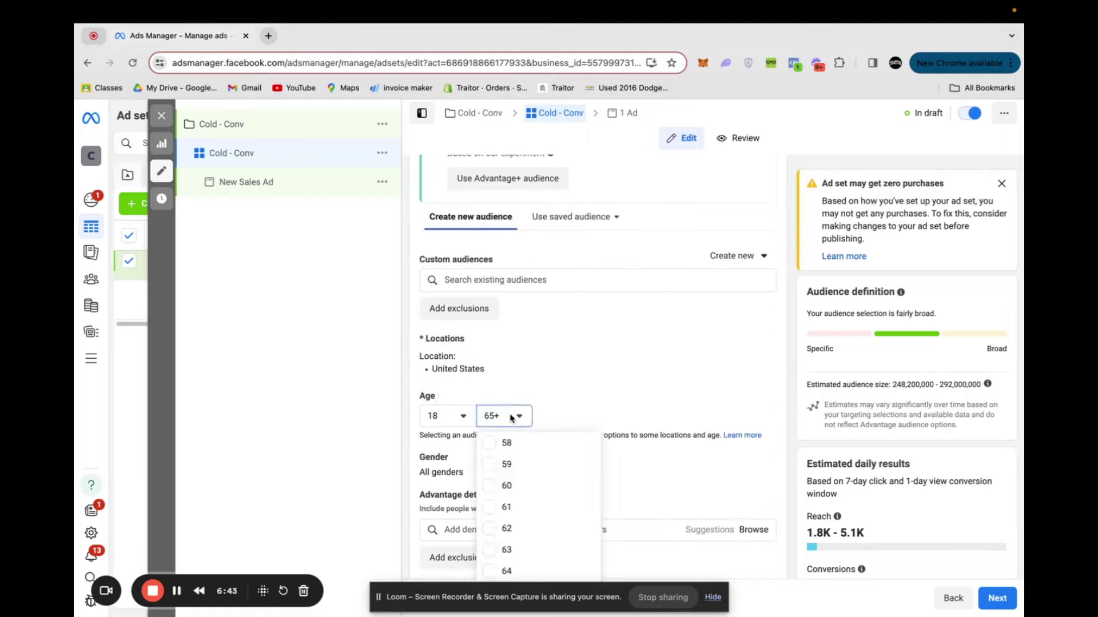
pyautogui.scroll(5, 509, 473)
pyautogui.scroll(7, 512, 476)
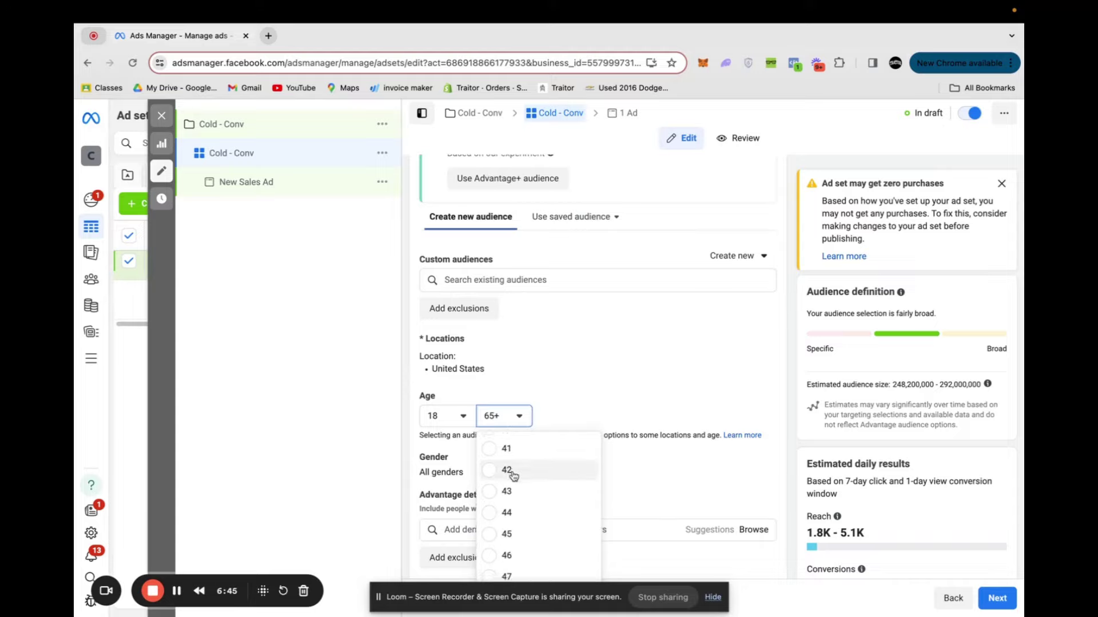
pyautogui.scroll(1, 510, 515)
pyautogui.click(508, 523)
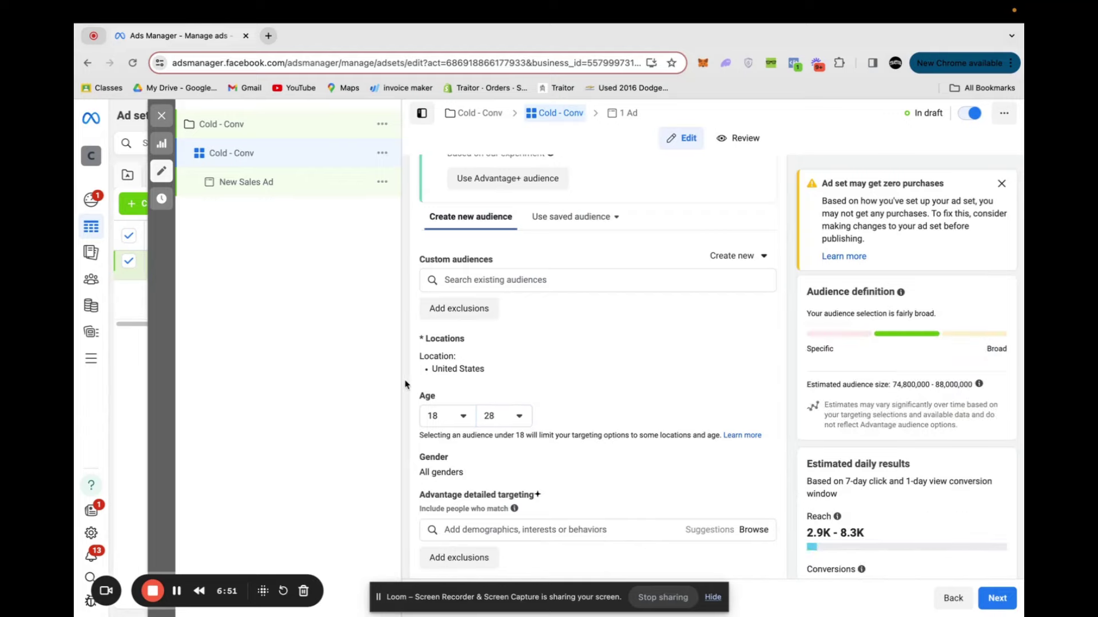
# Set manual placements on Instagram only, removing Facebook, Audience network and Messenger.
pyautogui.scroll(-4, 514, 349)
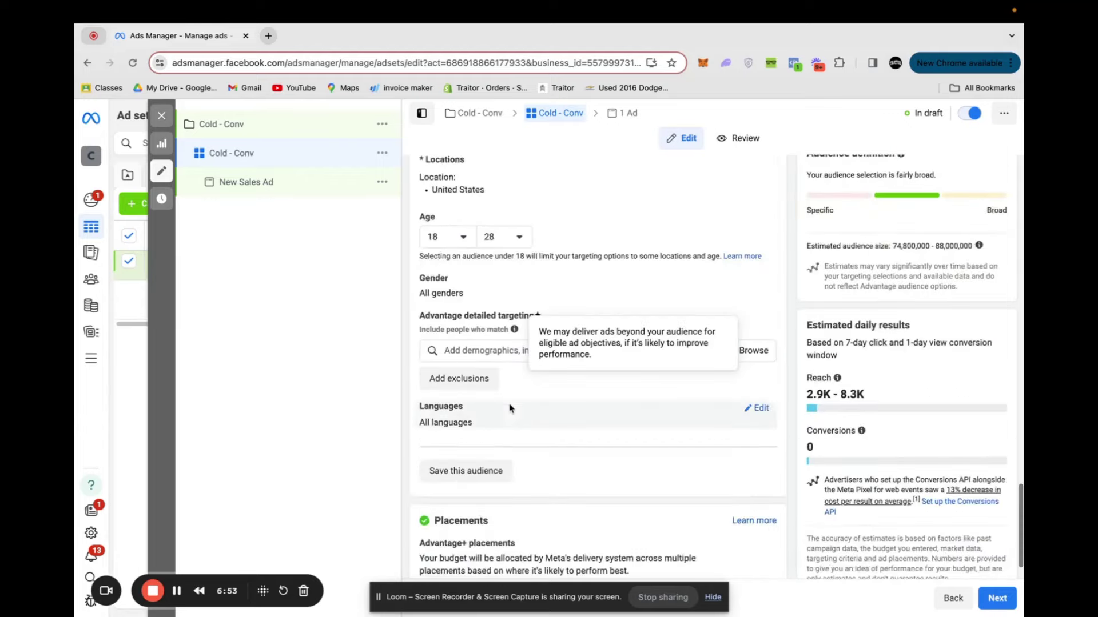
pyautogui.click(761, 495)
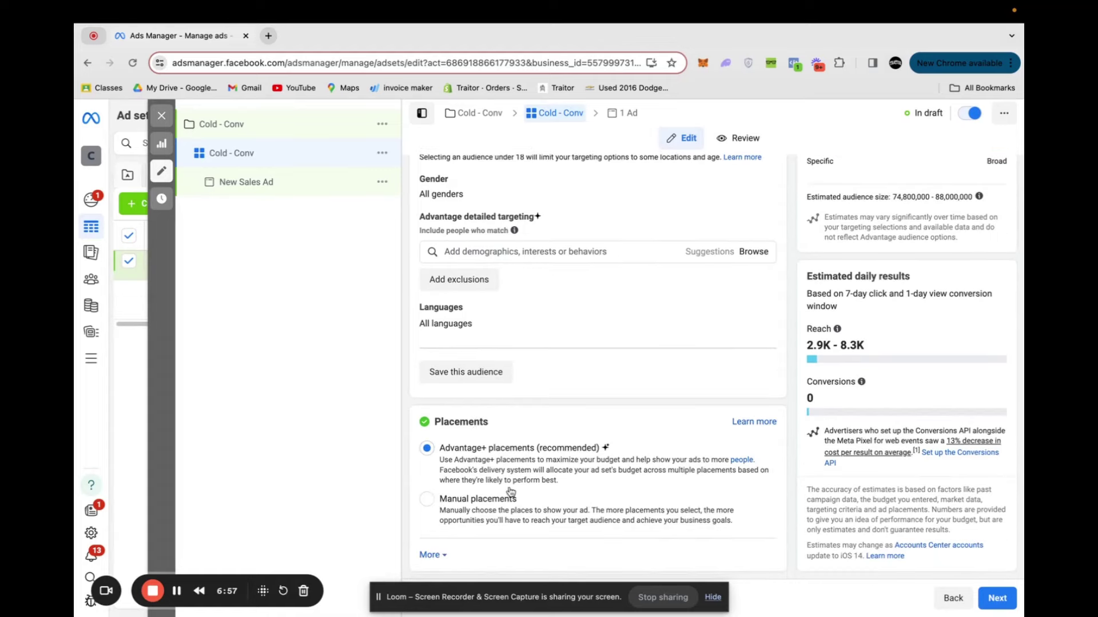
pyautogui.click(510, 492)
pyautogui.click(427, 506)
pyautogui.click(426, 526)
pyautogui.click(552, 529)
pyautogui.scroll(3, 458, 296)
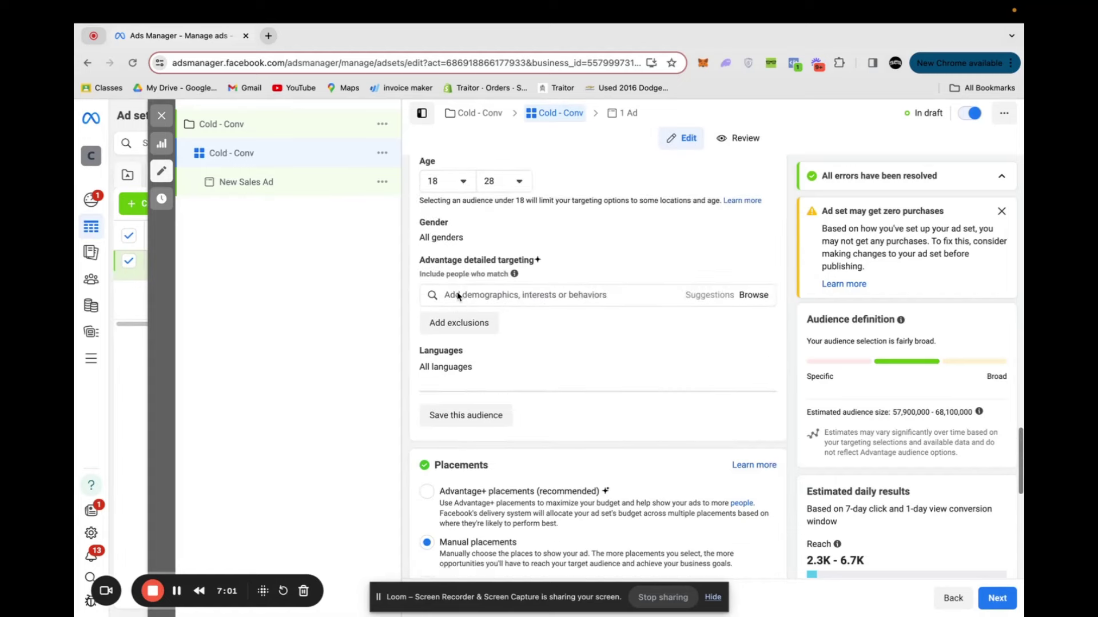
pyautogui.moveTo(381, 182); pyautogui.dragTo(557, 236)
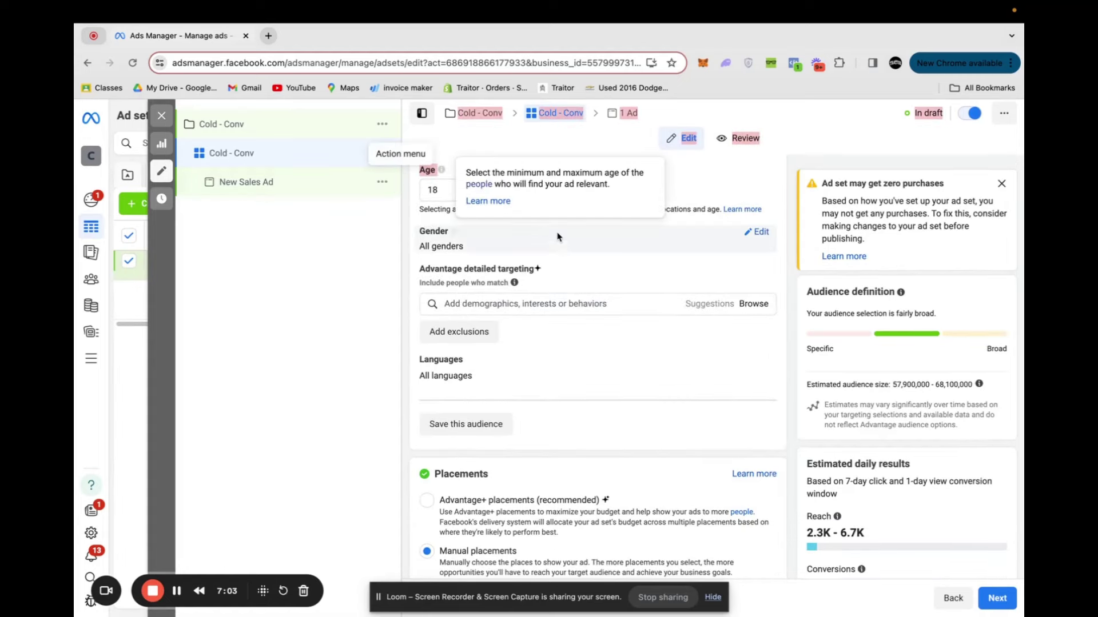
pyautogui.click(571, 246)
pyautogui.scroll(-3, 550, 414)
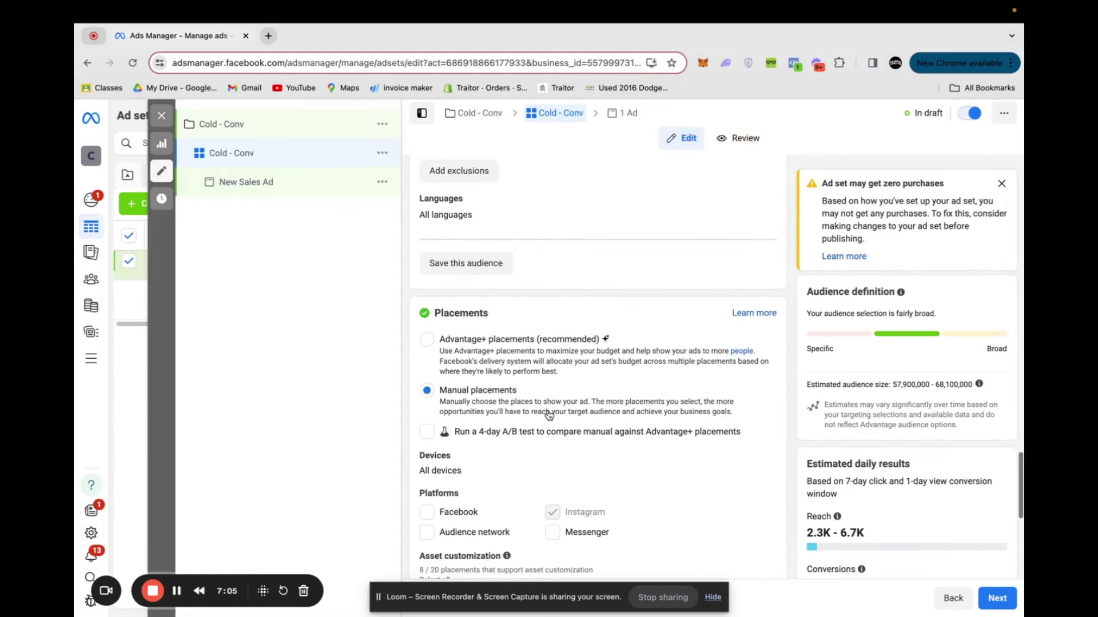